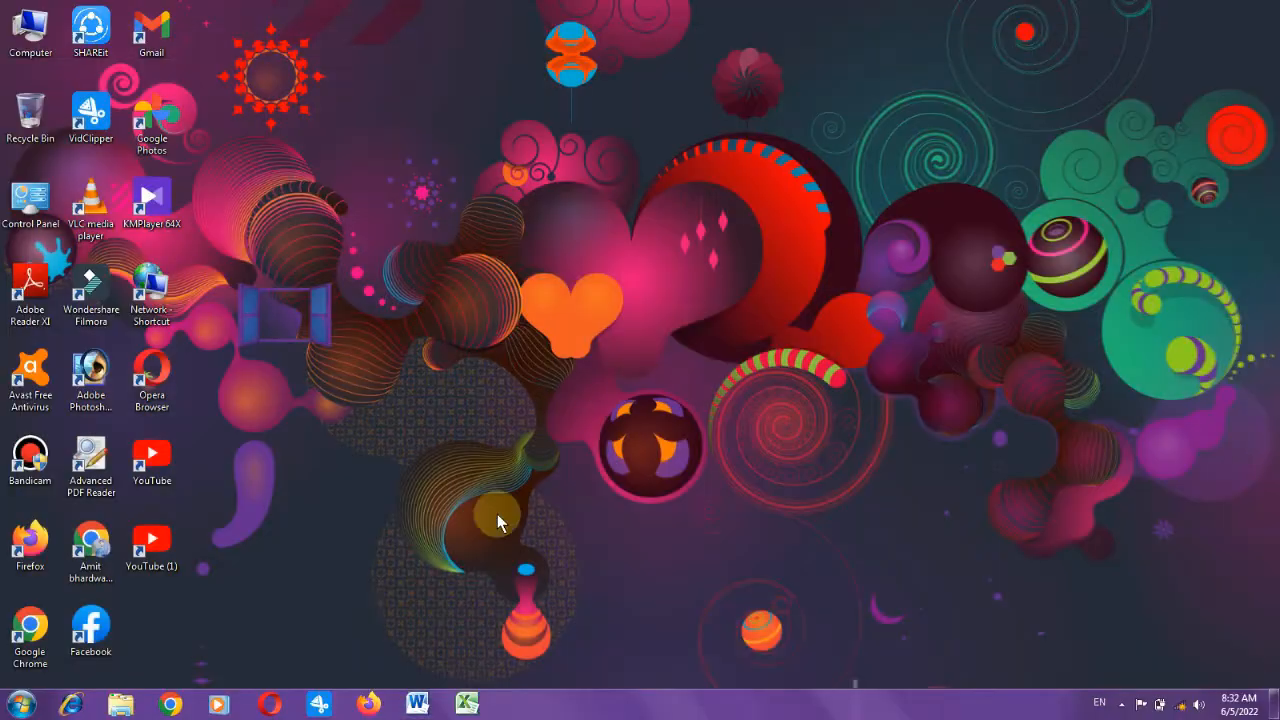
Open Microsoft Word with a blank document and change the page orientation to Landscape.
click(417, 703)
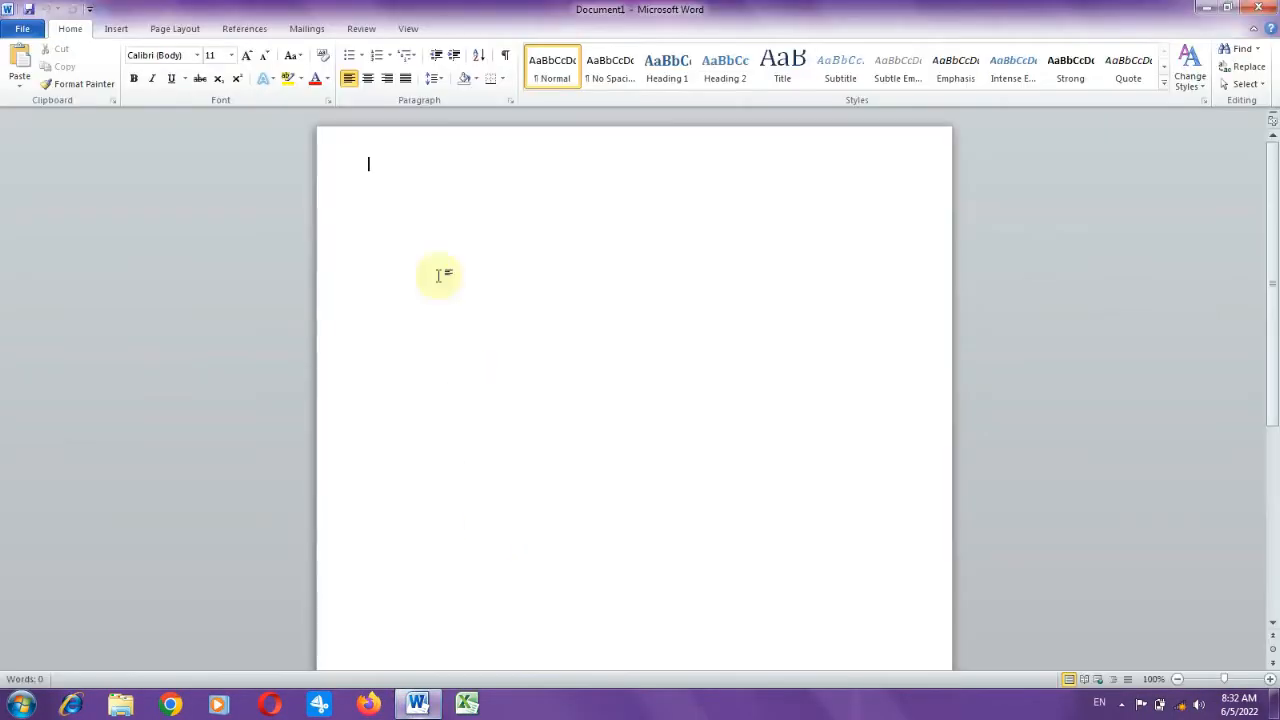
click(165, 28)
click(163, 72)
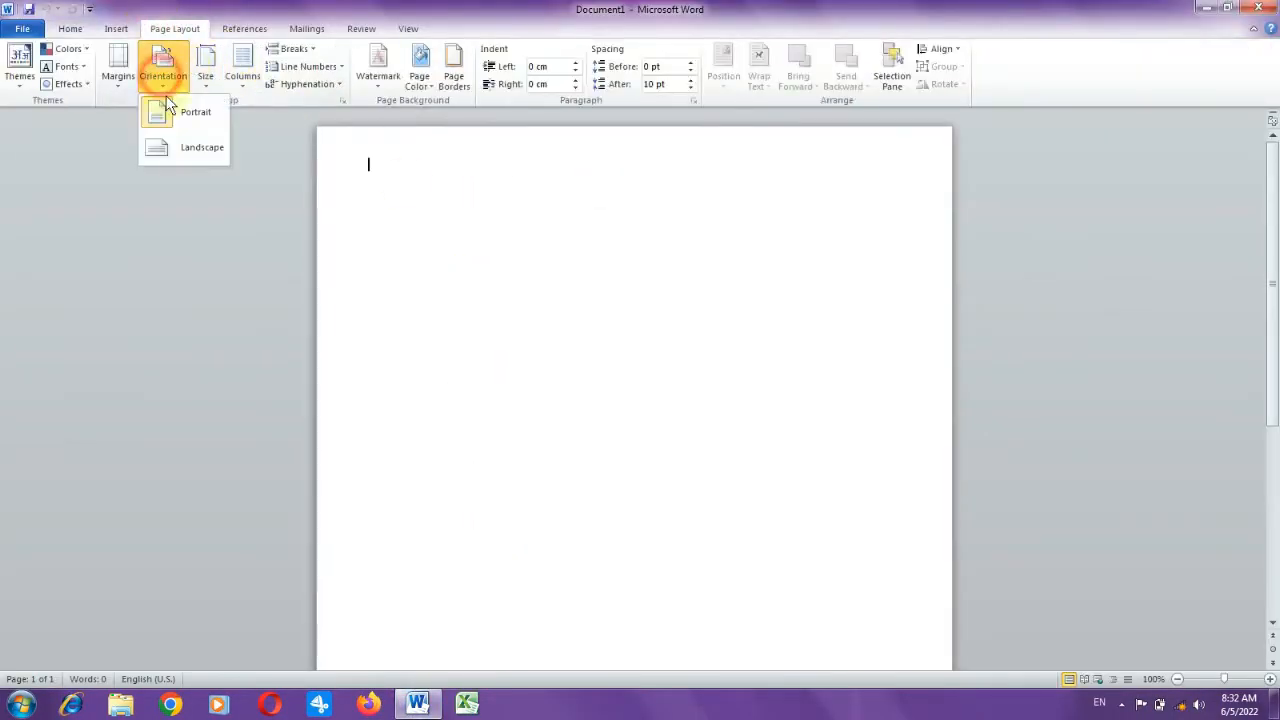
click(198, 150)
Apply the Narrow margin preset to the landscape page.
click(1270, 680)
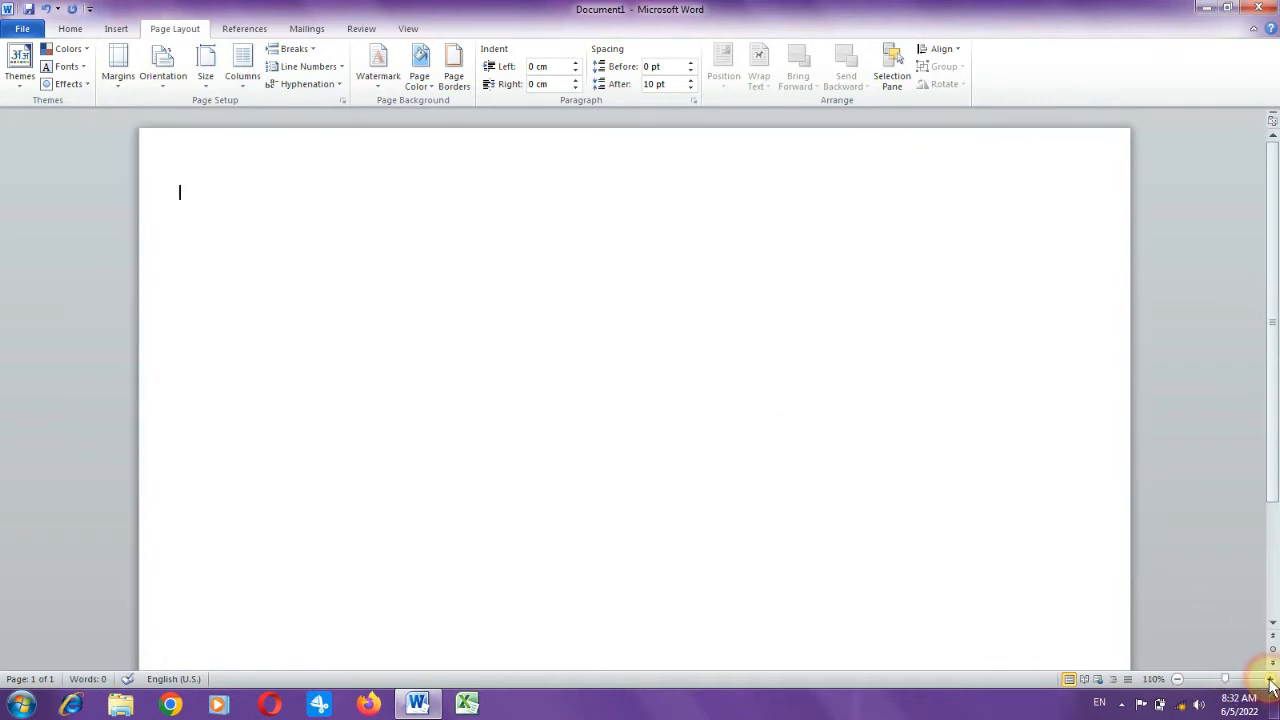
click(1177, 680)
click(1177, 680)
click(1177, 680)
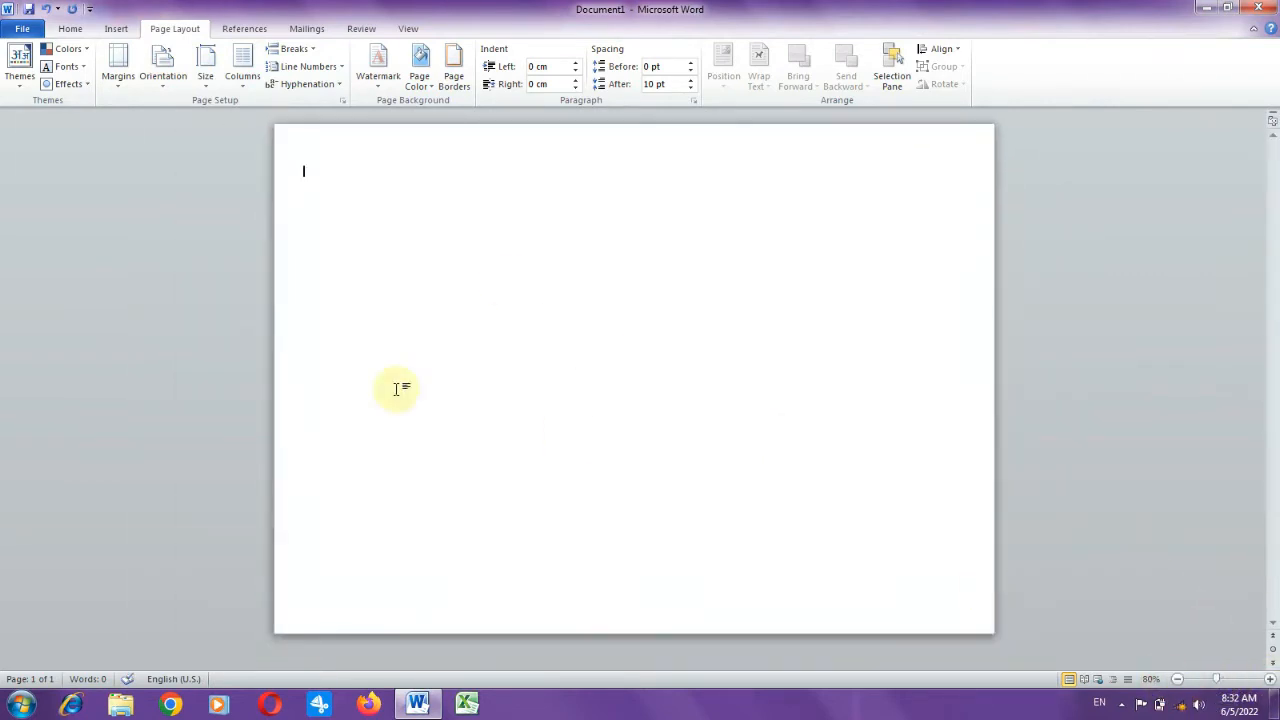
click(118, 68)
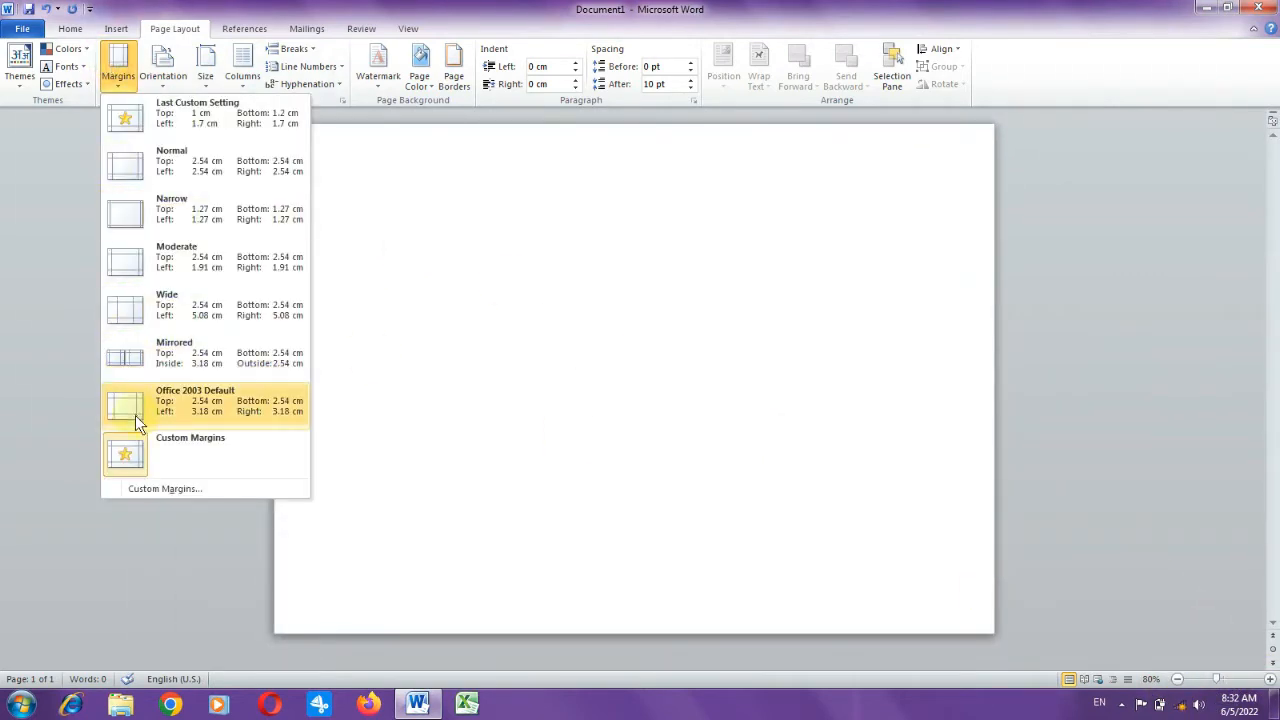
click(153, 216)
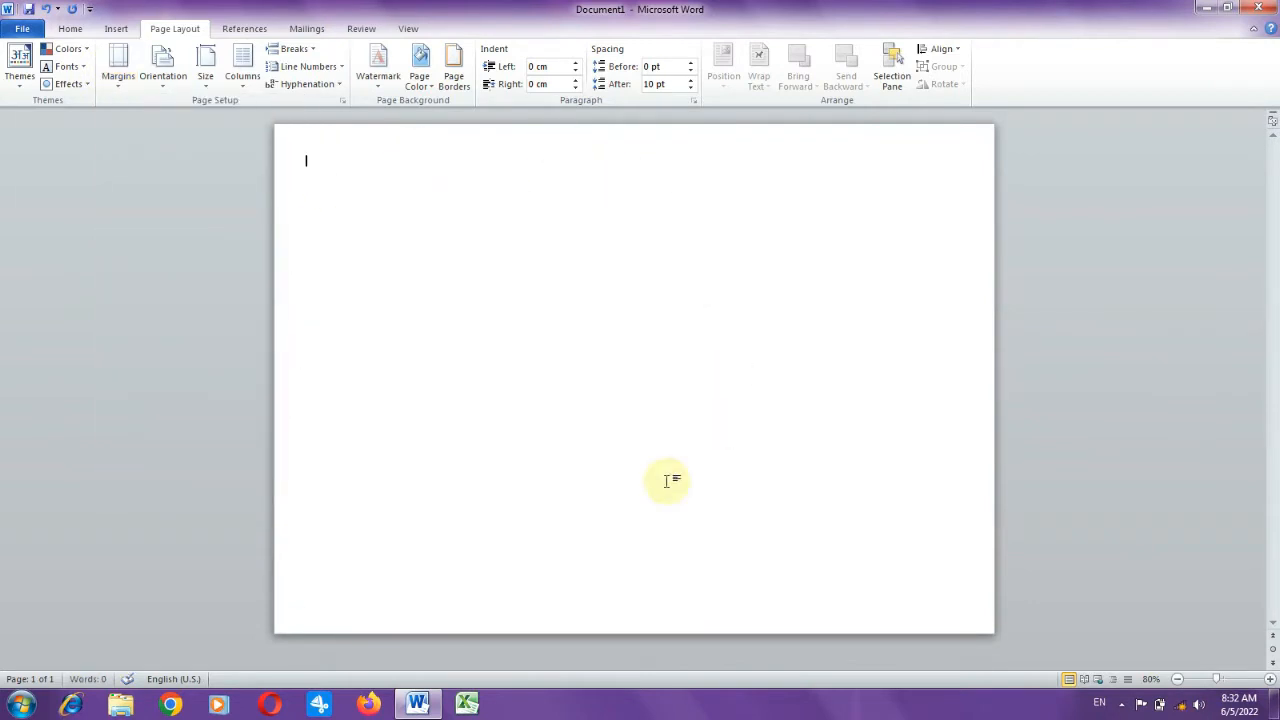
Add a Box page border to the whole document, 4½ pt wide and dark blue.
click(453, 75)
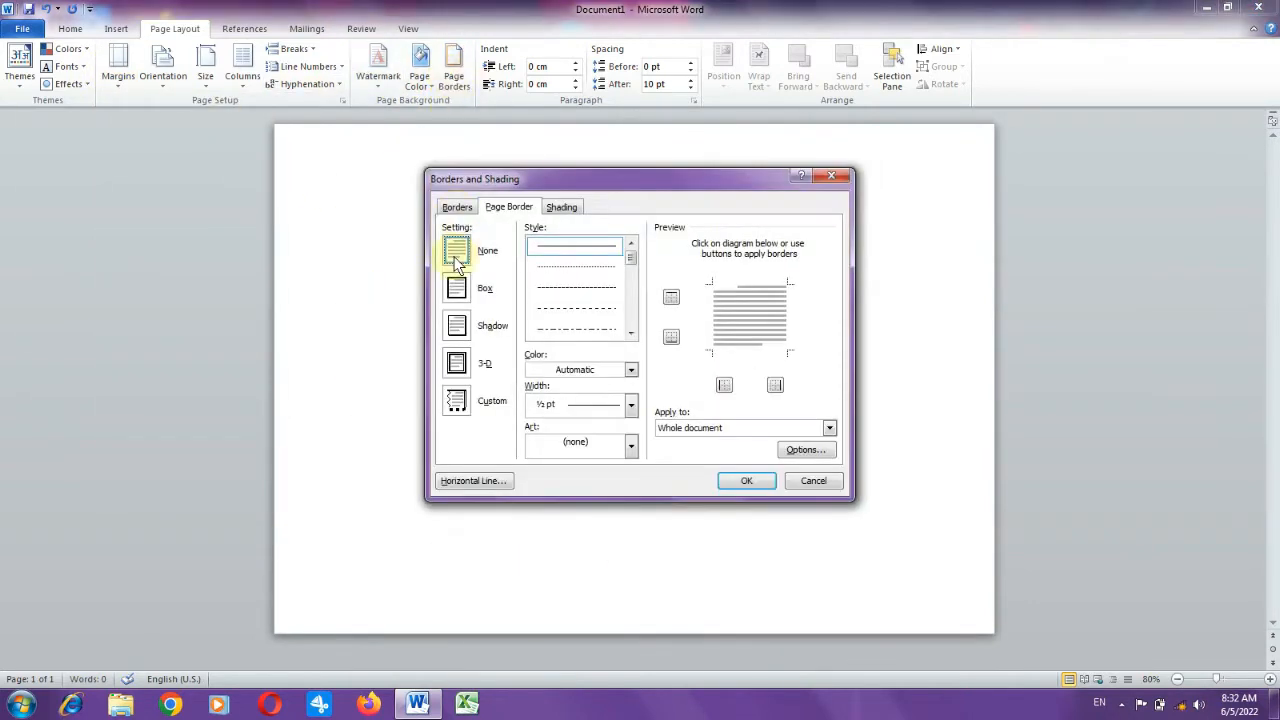
click(456, 292)
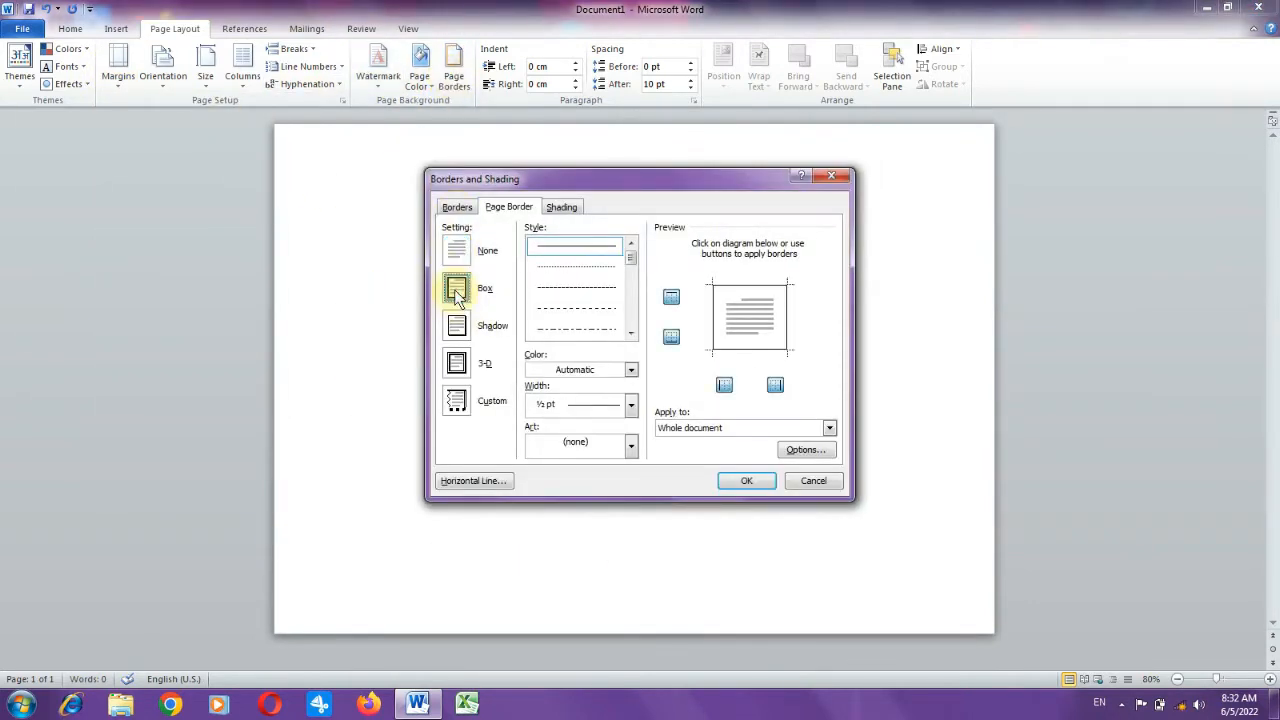
click(632, 405)
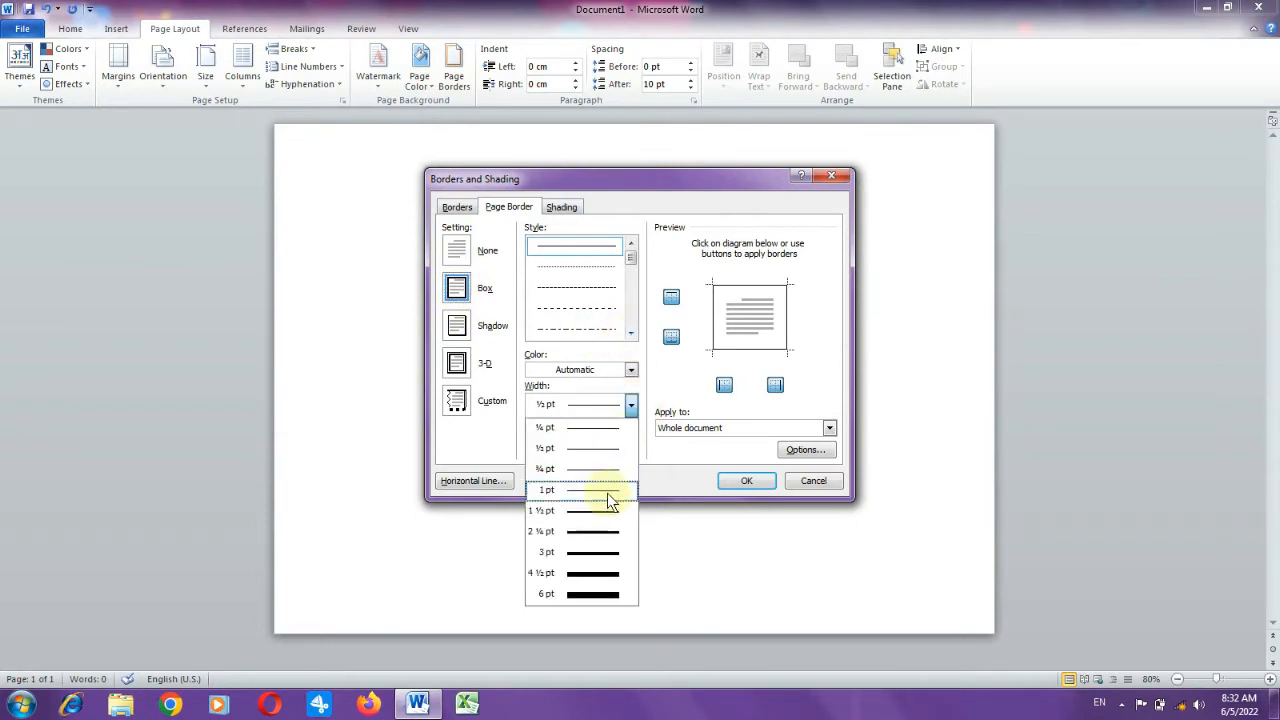
click(612, 577)
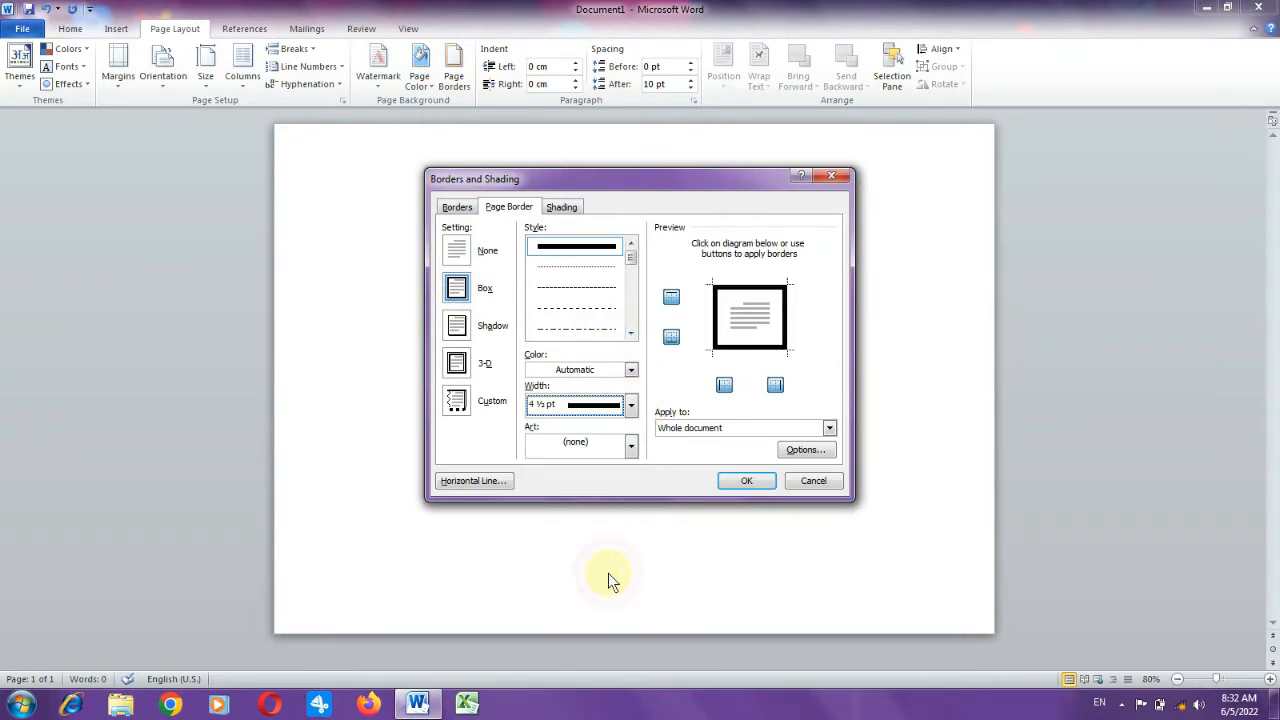
click(629, 371)
click(642, 503)
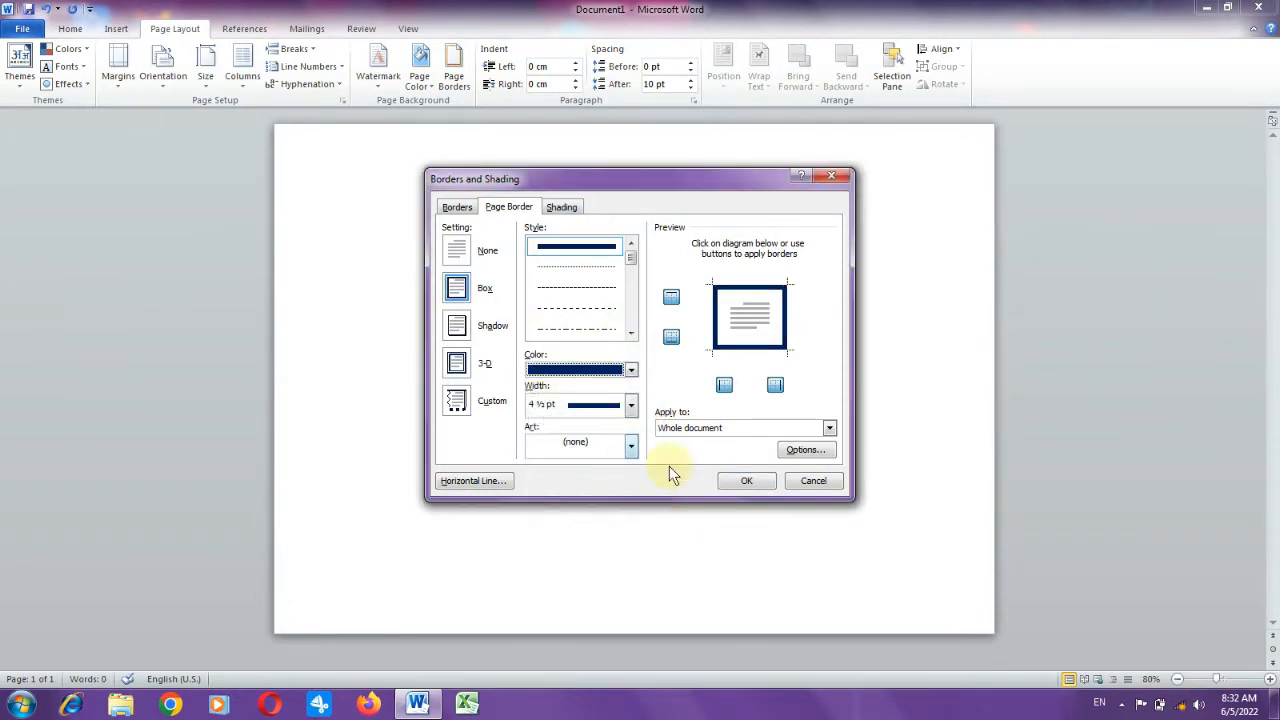
click(747, 482)
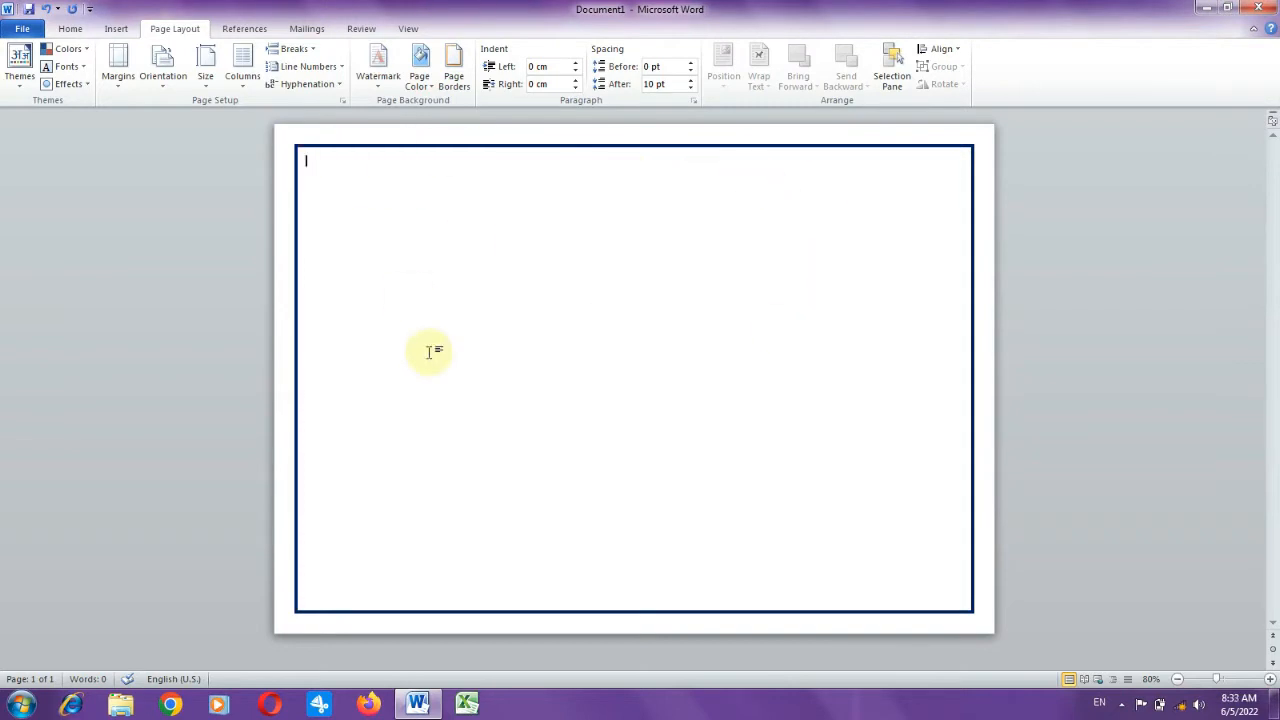
click(72, 29)
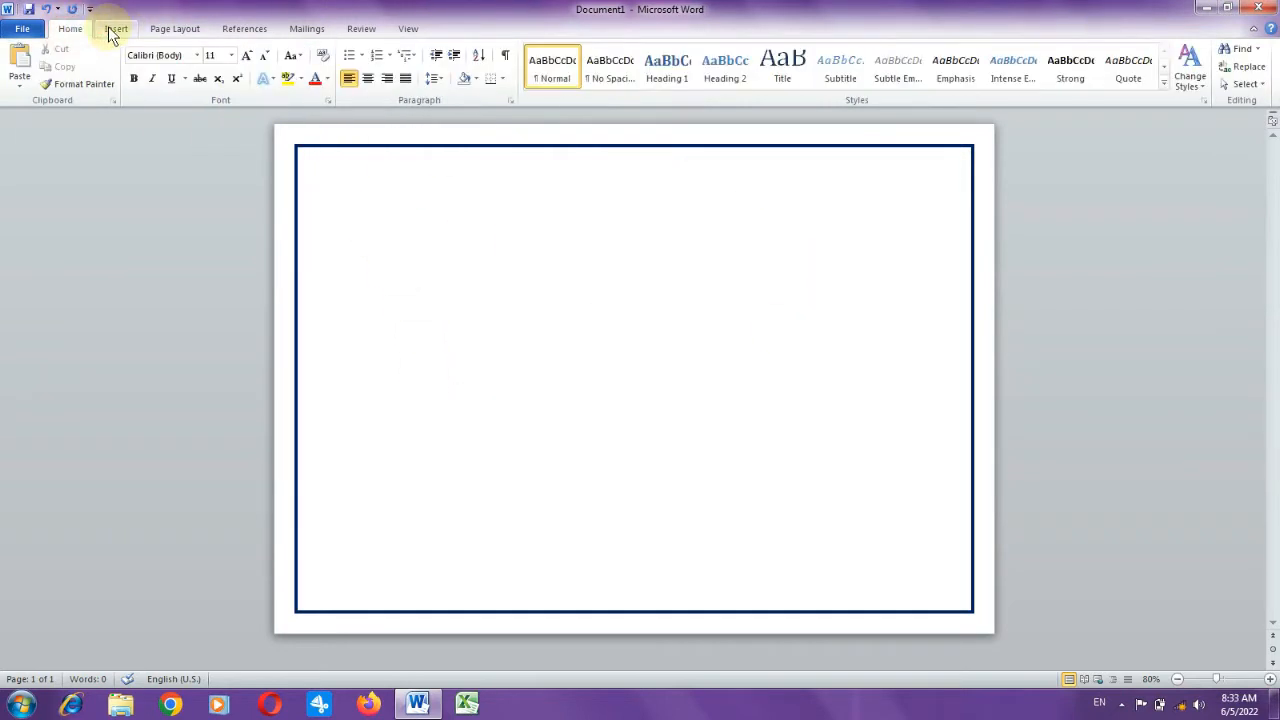
click(116, 28)
click(240, 74)
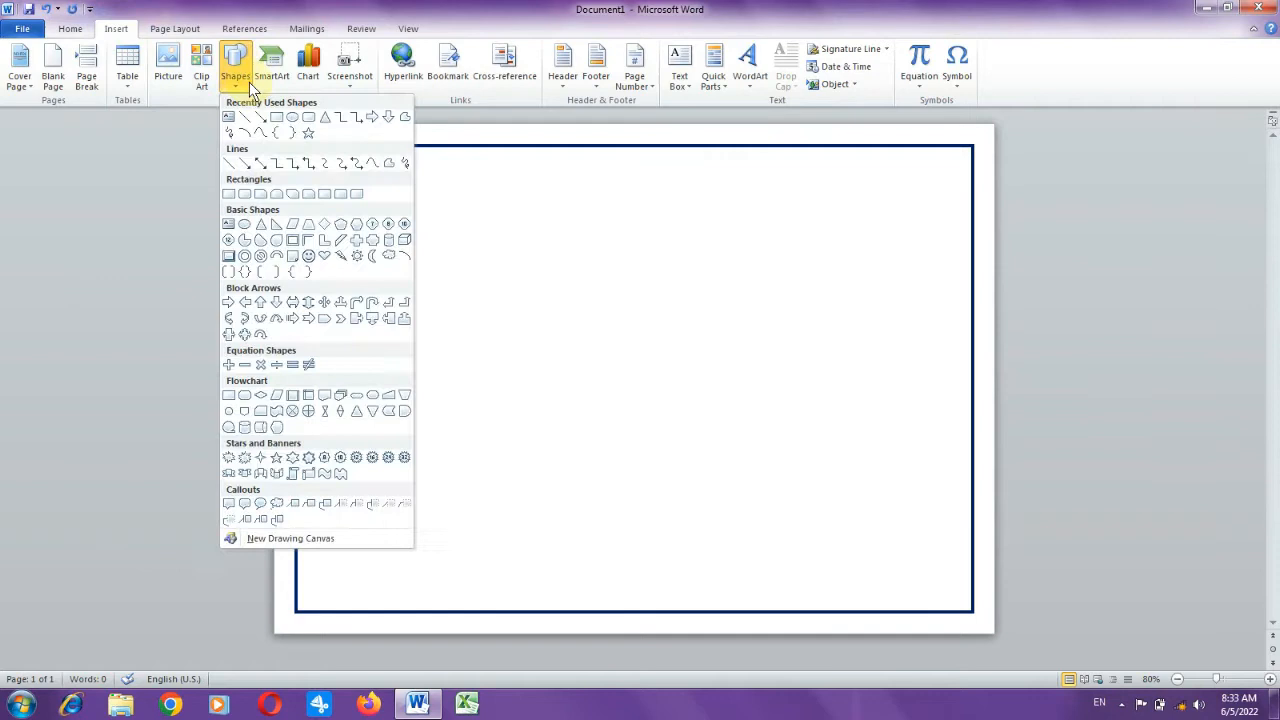
click(279, 236)
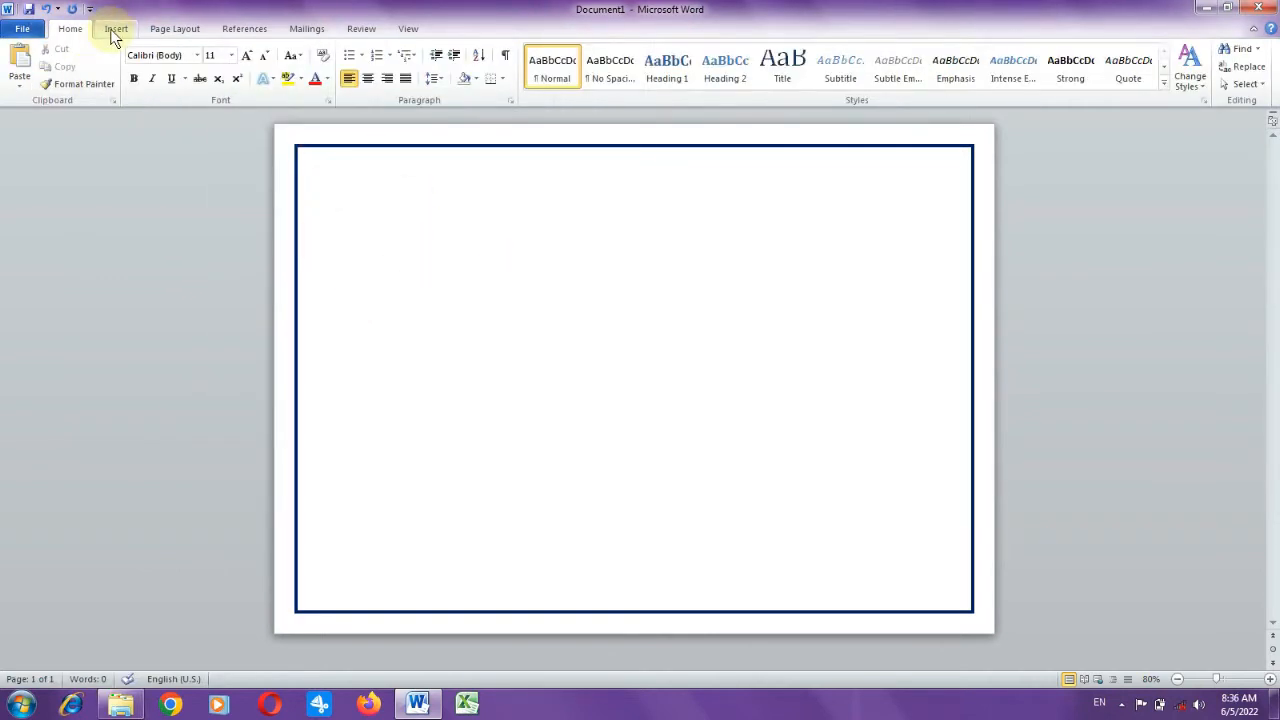
Draw a right triangle about 2.7 cm high and 3 cm wide in the upper-left area of the page.
click(116, 28)
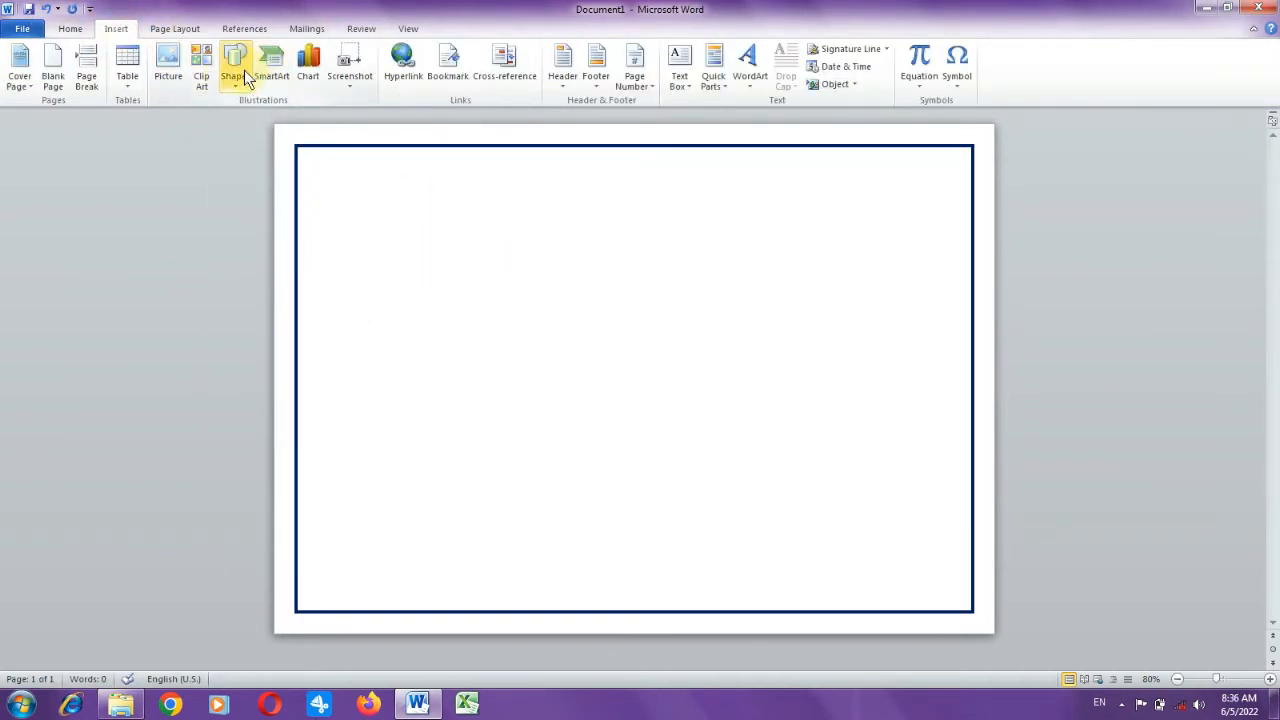
click(240, 74)
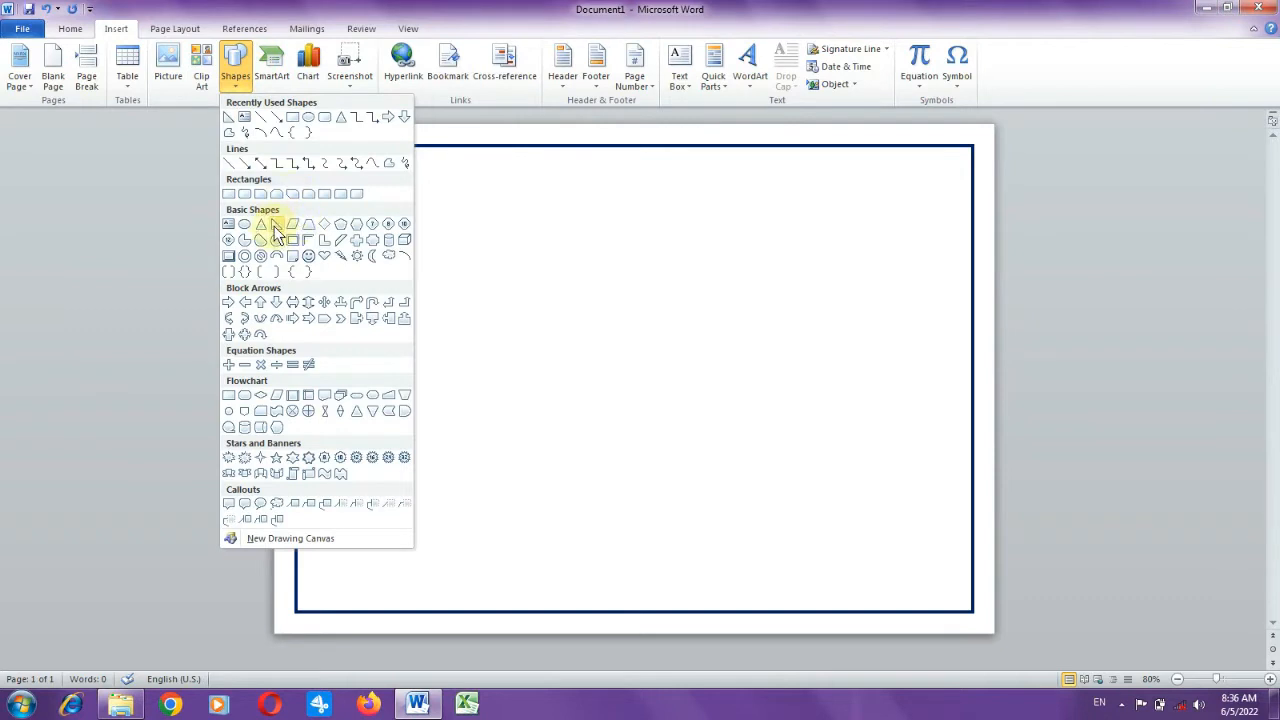
click(275, 224)
mouse_move(334, 174)
mouse_down()
mouse_move(392, 262)
mouse_move(439, 250)
mouse_move(408, 240)
mouse_up()
click(380, 187)
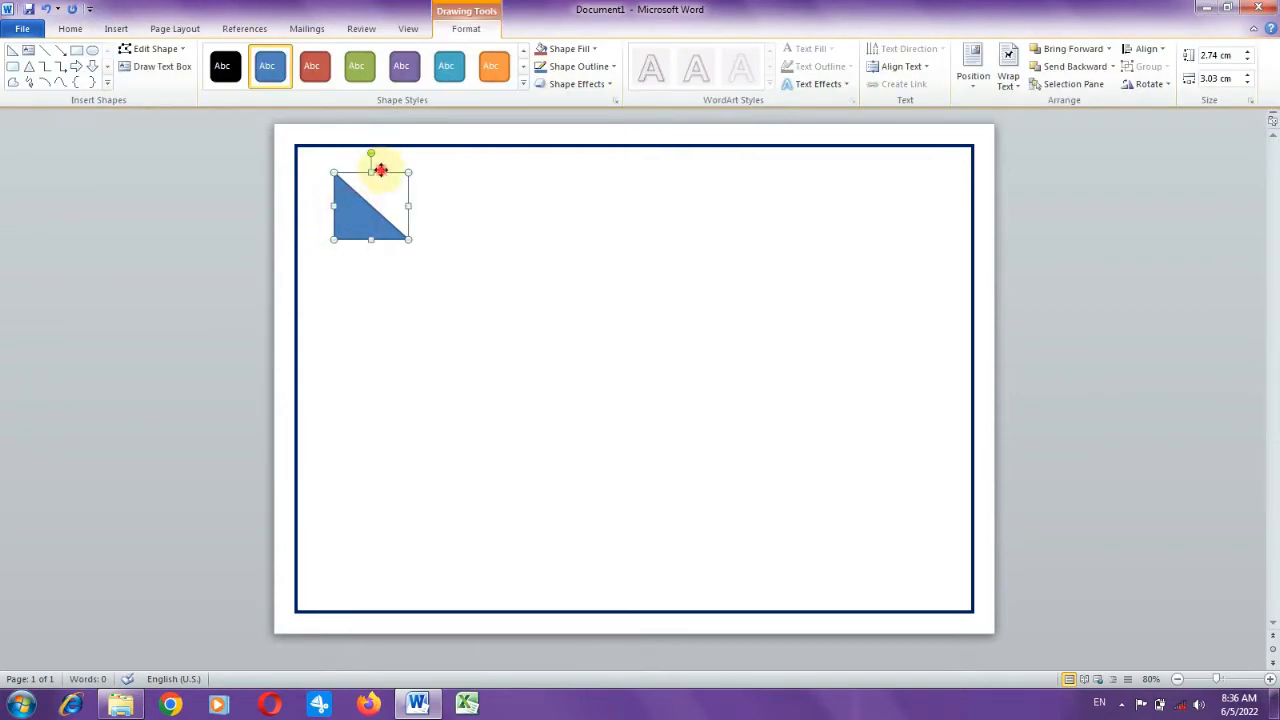
Enlarge the triangle to about 5.1 by 6.4 cm and orient its right angle towards the page's upper-left corner.
mouse_move(380, 168)
mouse_down()
mouse_move(415, 246)
mouse_move(543, 223)
mouse_move(500, 223)
mouse_move(521, 170)
mouse_move(453, 231)
mouse_move(480, 200)
mouse_move(560, 260)
mouse_move(561, 290)
mouse_up()
drag(491, 271, 331, 172)
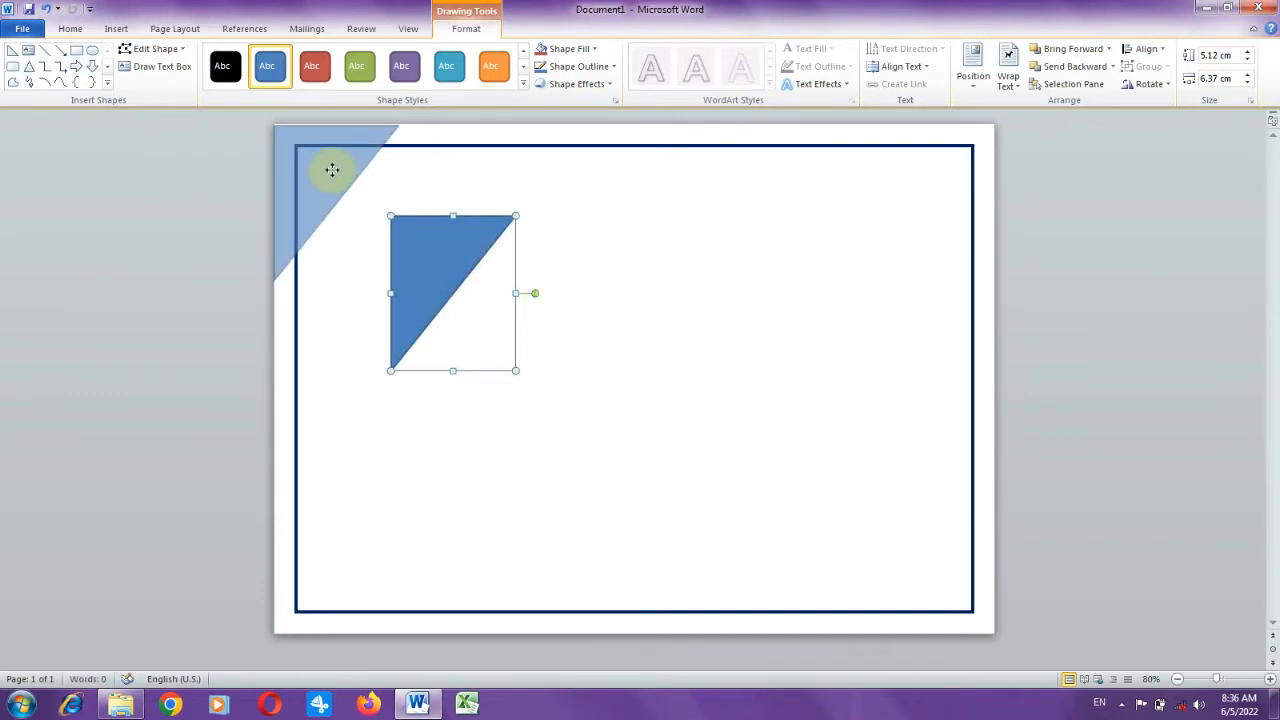
drag(332, 169, 540, 247)
Duplicate the triangle, shrink the copy to about 4.4 by 5.9 cm, and overlap it on the original, offset slightly down and right.
click(600, 232)
click(437, 214)
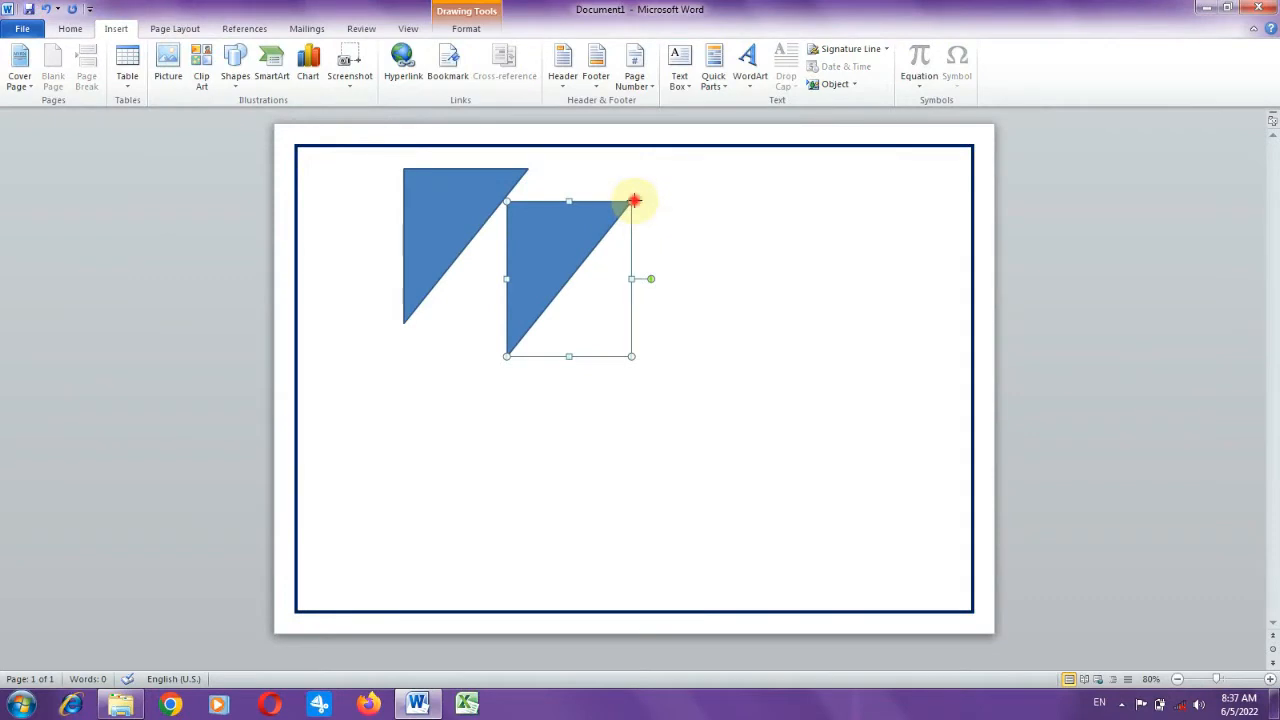
mouse_move(634, 201)
mouse_down()
mouse_move(608, 203)
mouse_move(614, 212)
mouse_up()
drag(543, 263, 470, 238)
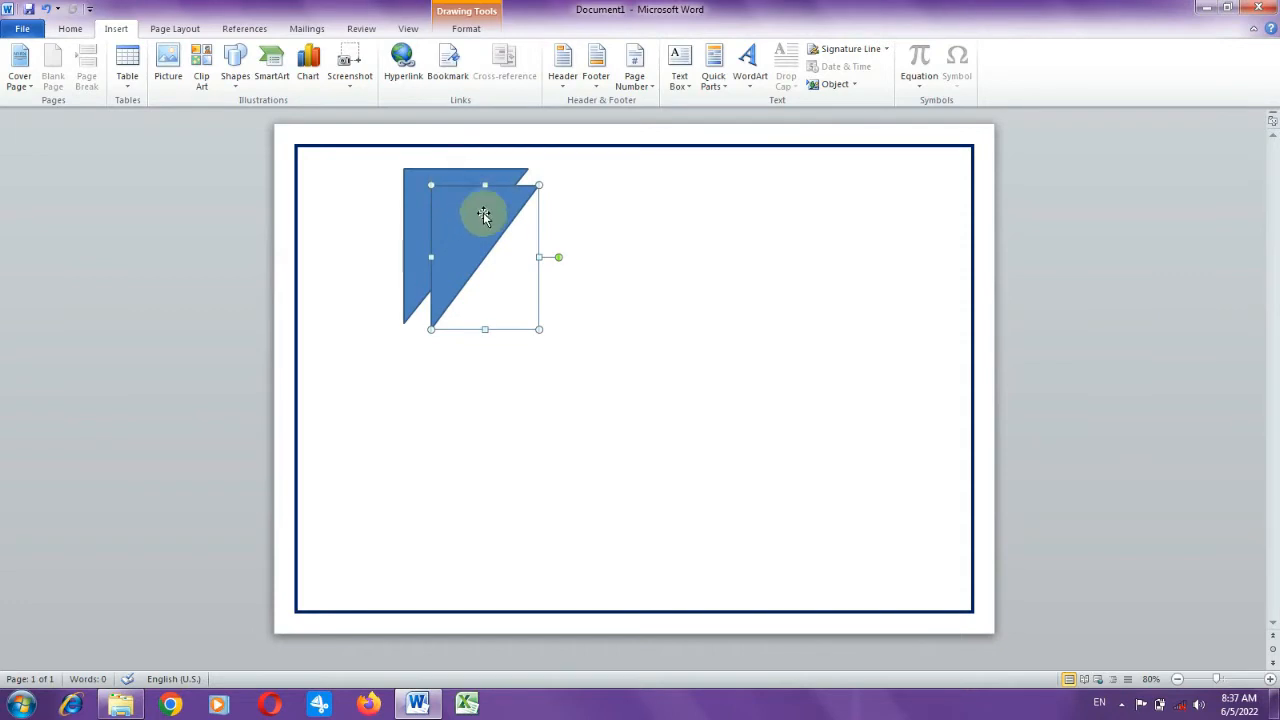
Apply the solid aqua shape style to the smaller front triangle and remove its outline.
double_click(486, 214)
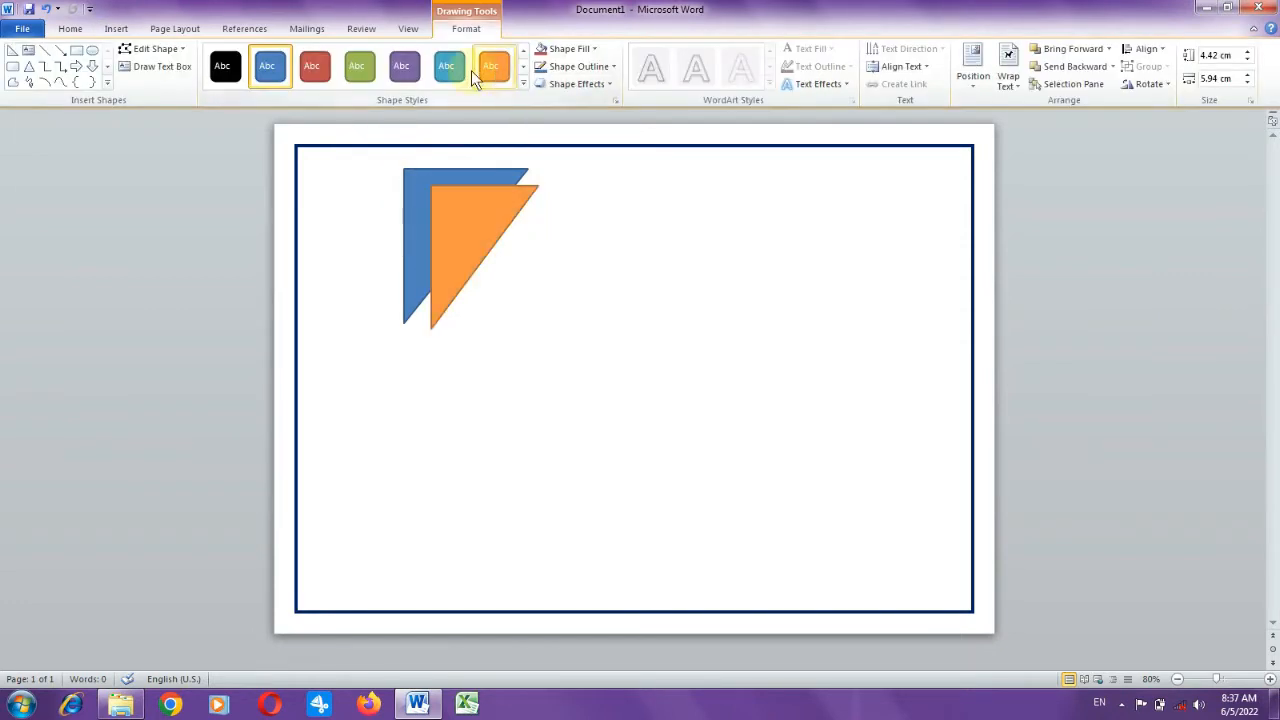
click(452, 75)
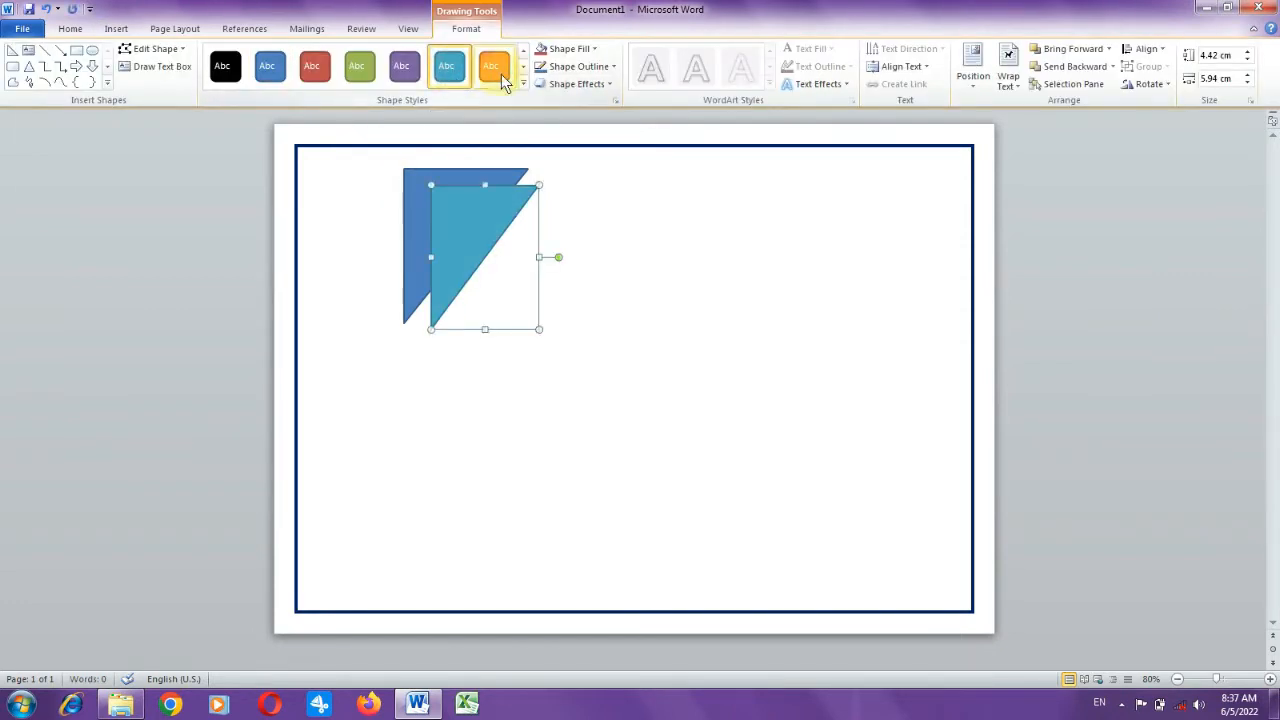
click(617, 63)
click(594, 203)
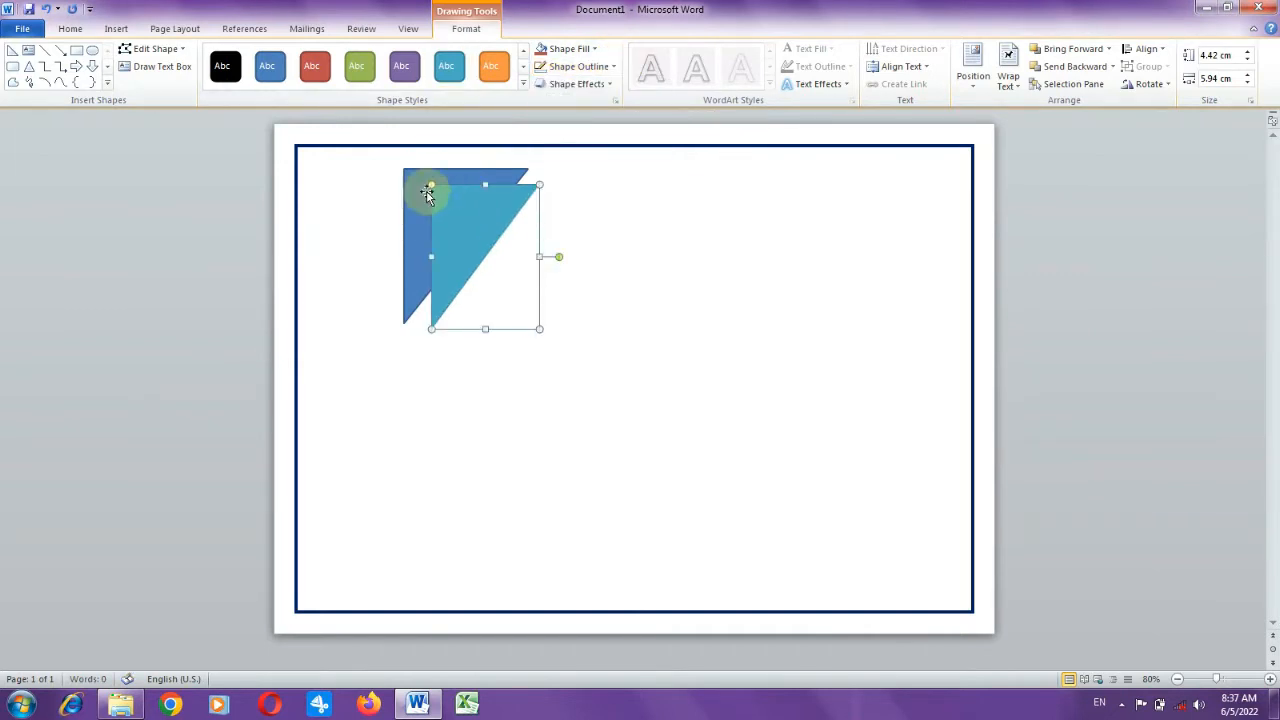
Remove the outline from the larger blue triangle at the back.
click(424, 195)
click(613, 66)
click(592, 202)
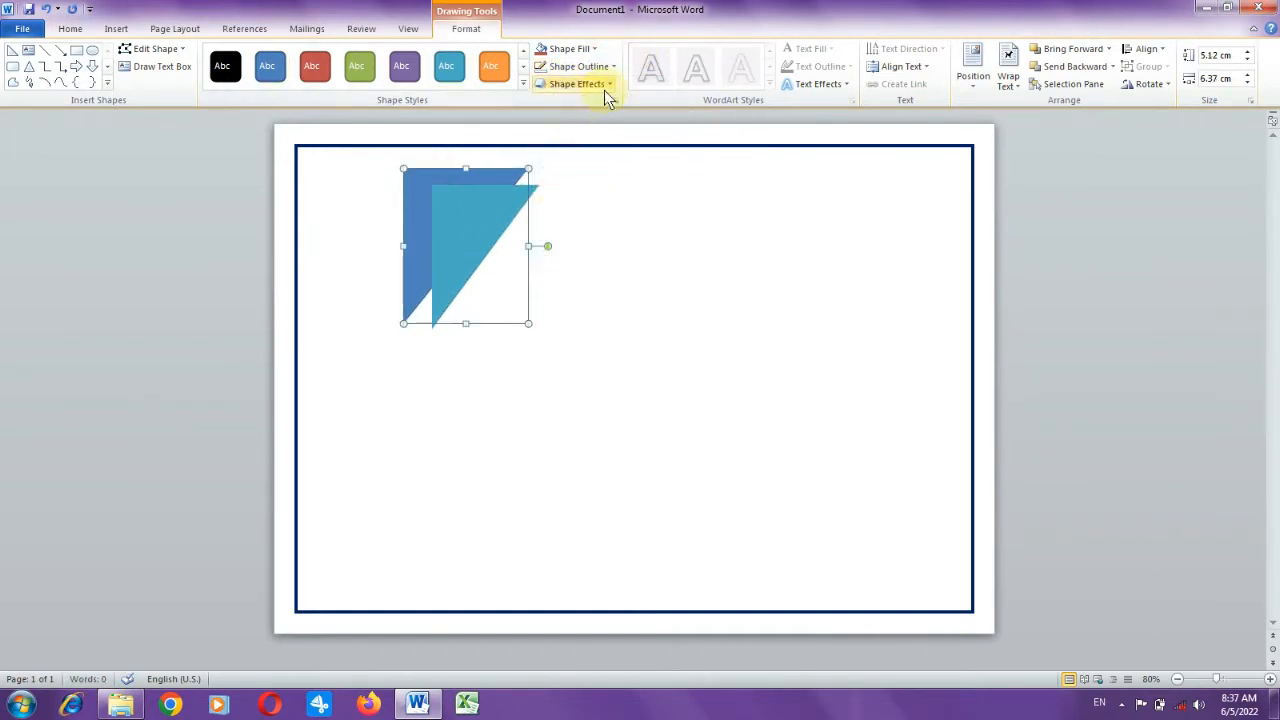
Give the smaller aqua triangle a white outline with a weight of 2¼ pt.
click(475, 246)
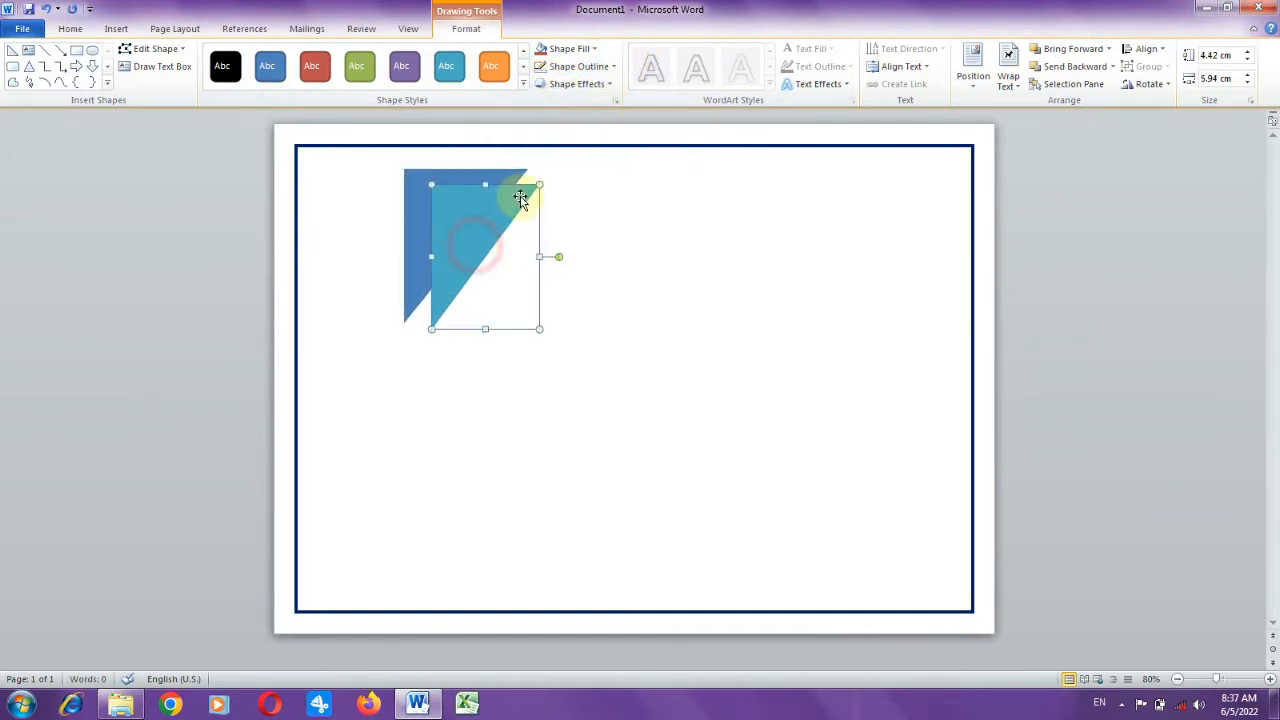
click(593, 48)
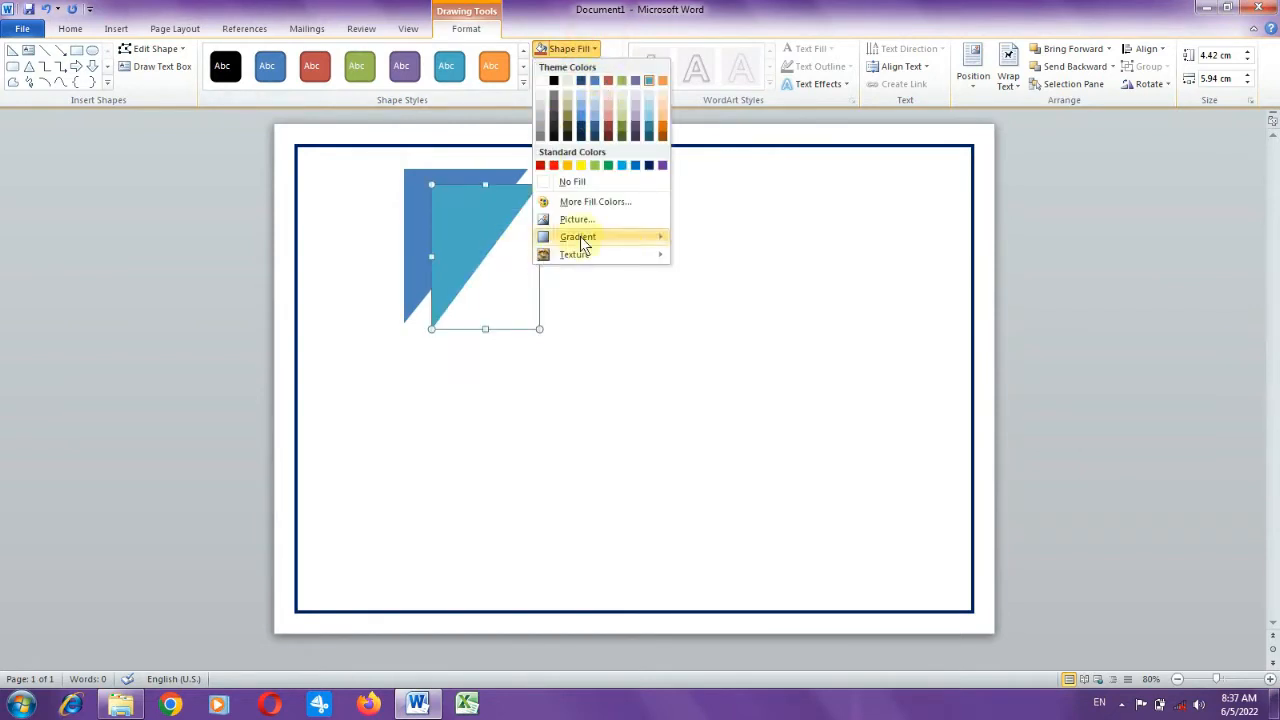
click(694, 198)
click(607, 88)
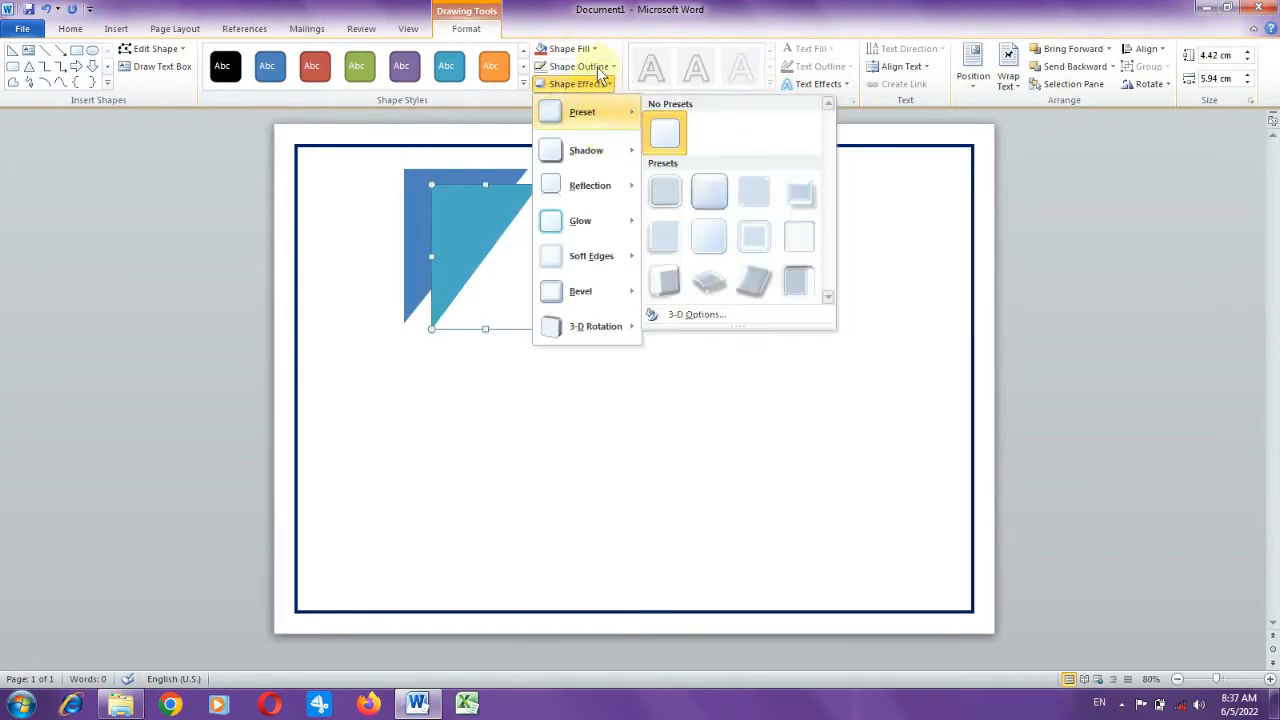
click(580, 66)
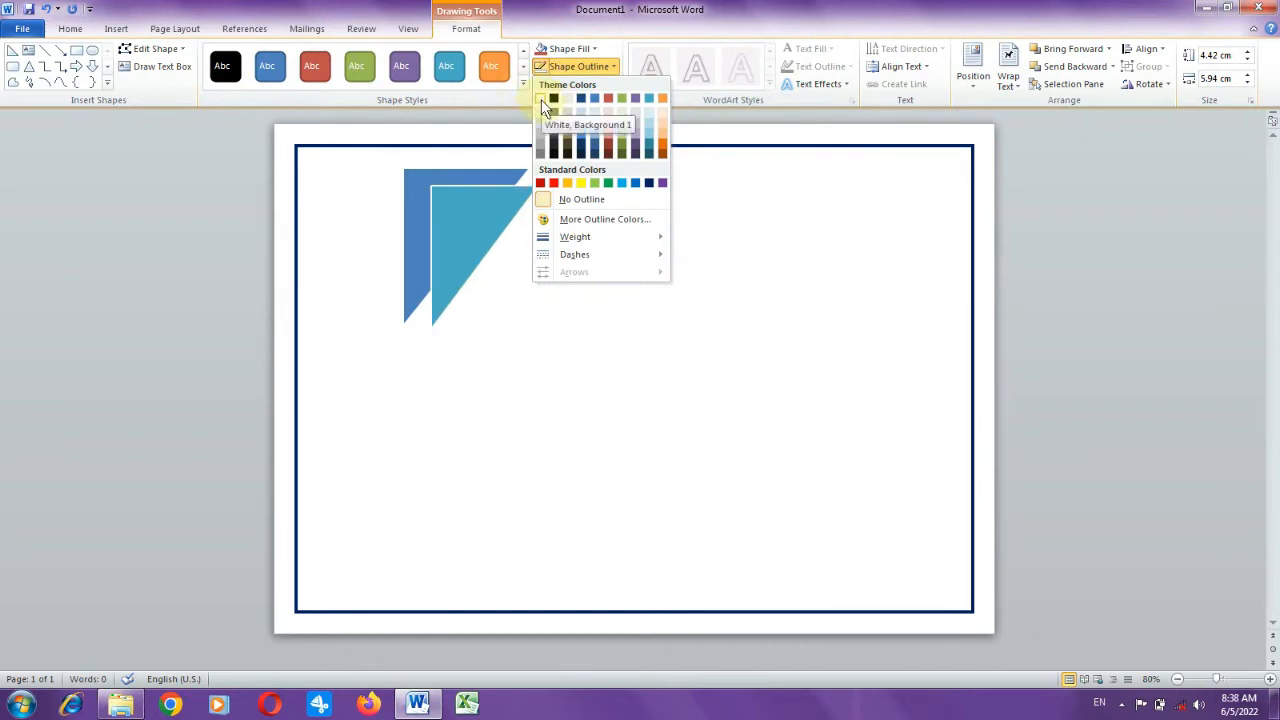
click(541, 99)
click(609, 66)
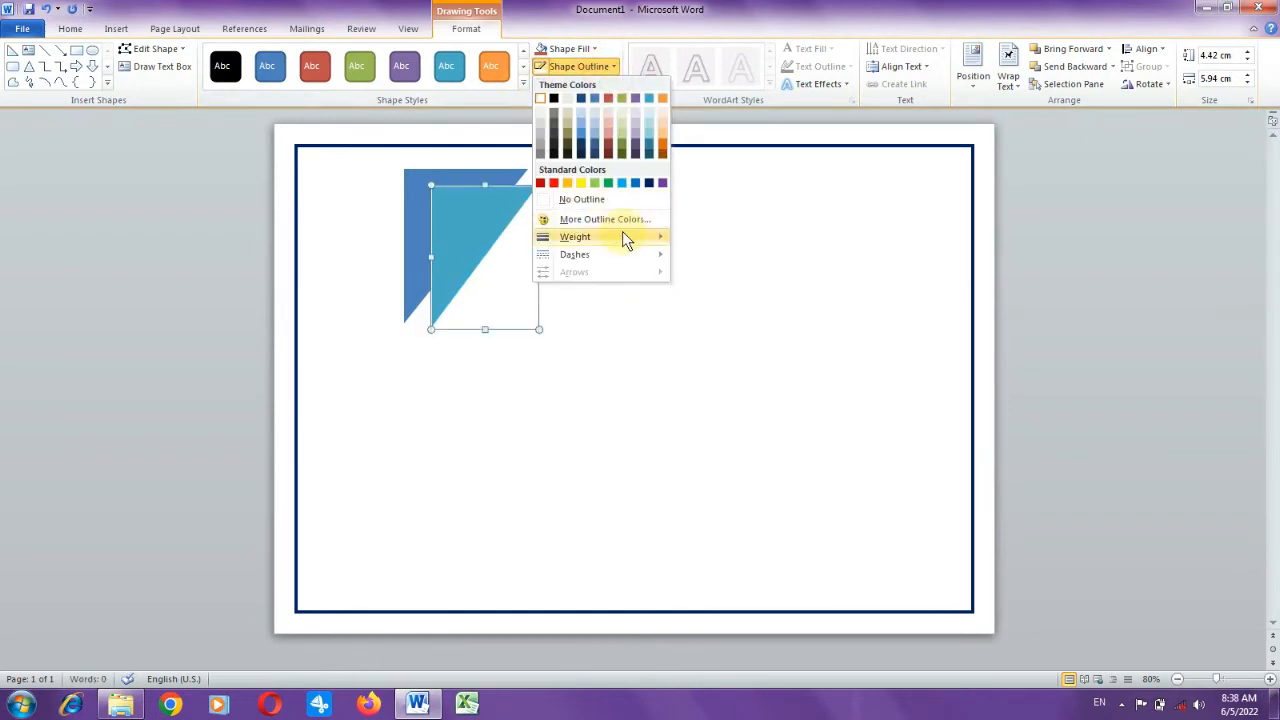
mouse_move(620, 237)
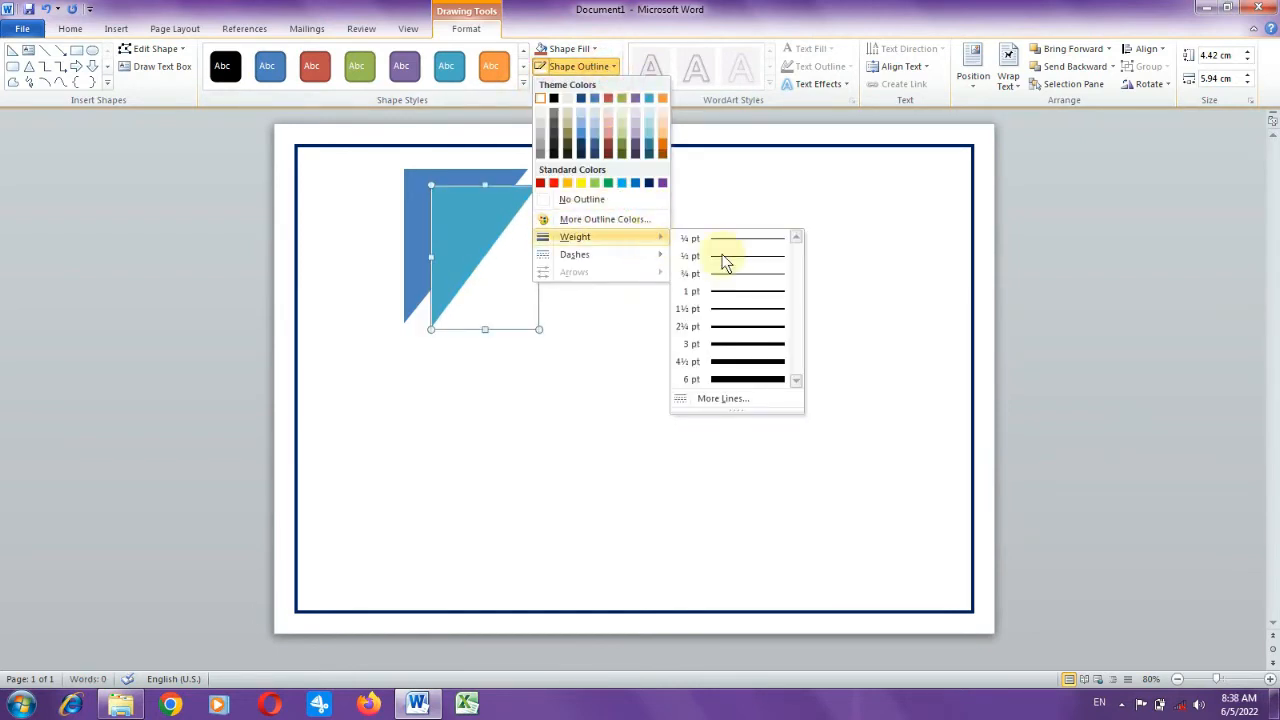
click(746, 327)
click(580, 241)
Group the blue and aqua triangles into one object and reposition the group on the page.
click(445, 210)
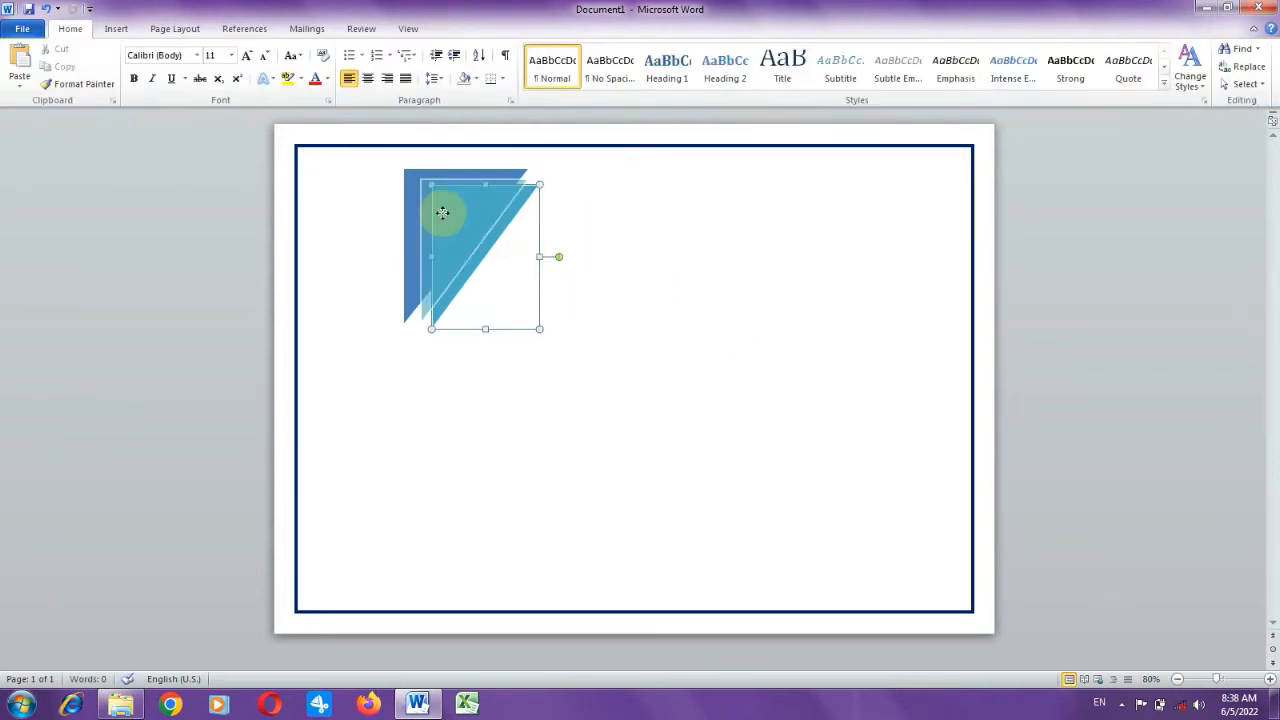
click(422, 192)
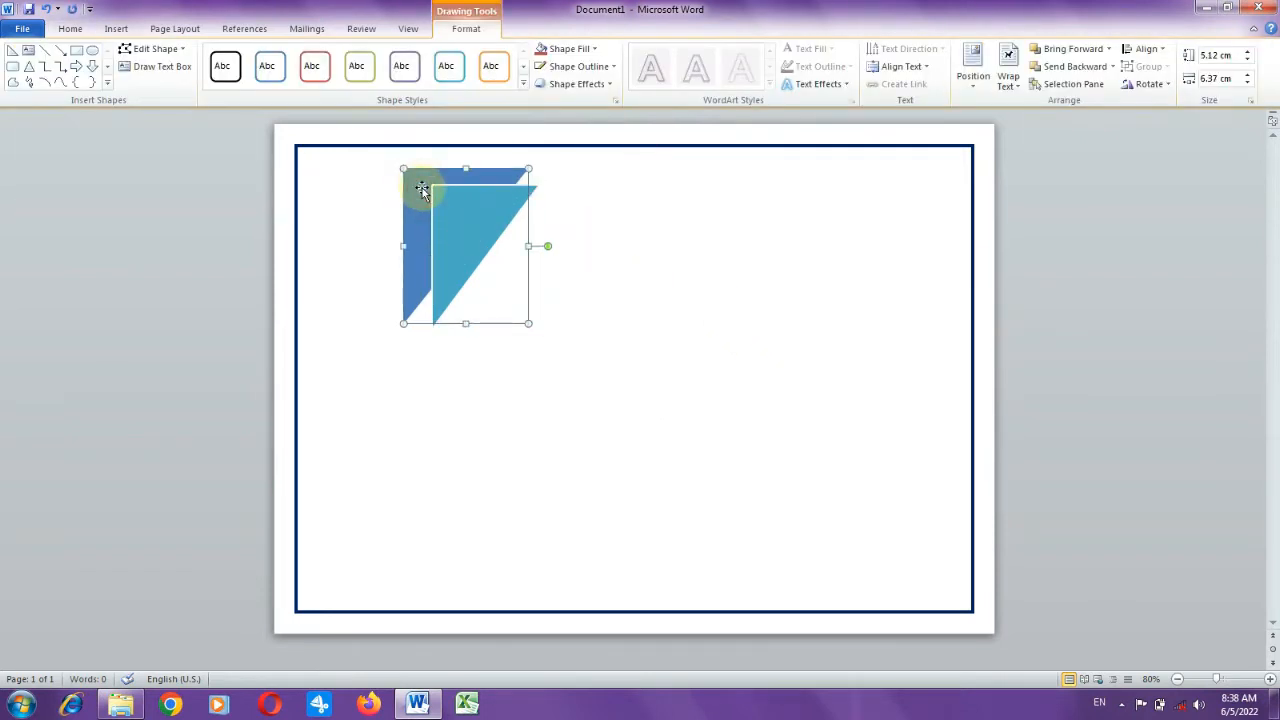
shift+click(466, 206)
right_click(465, 208)
mouse_move(508, 296)
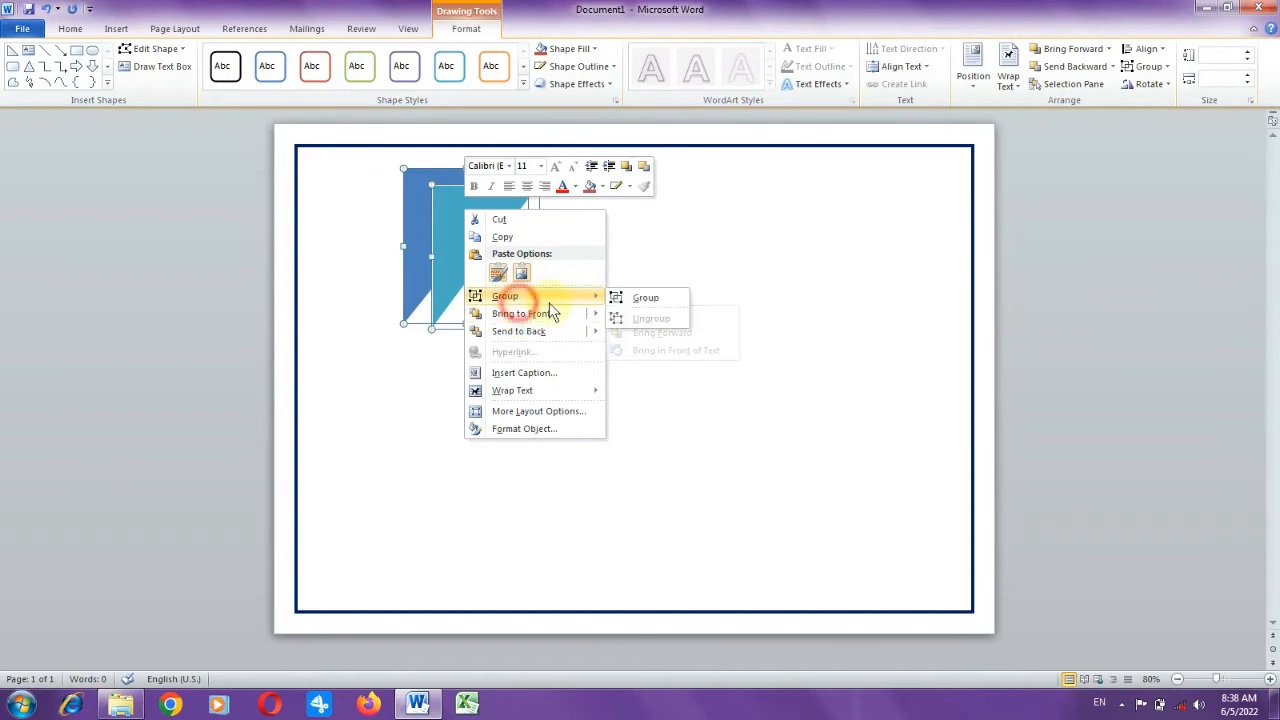
click(645, 297)
drag(466, 206, 531, 420)
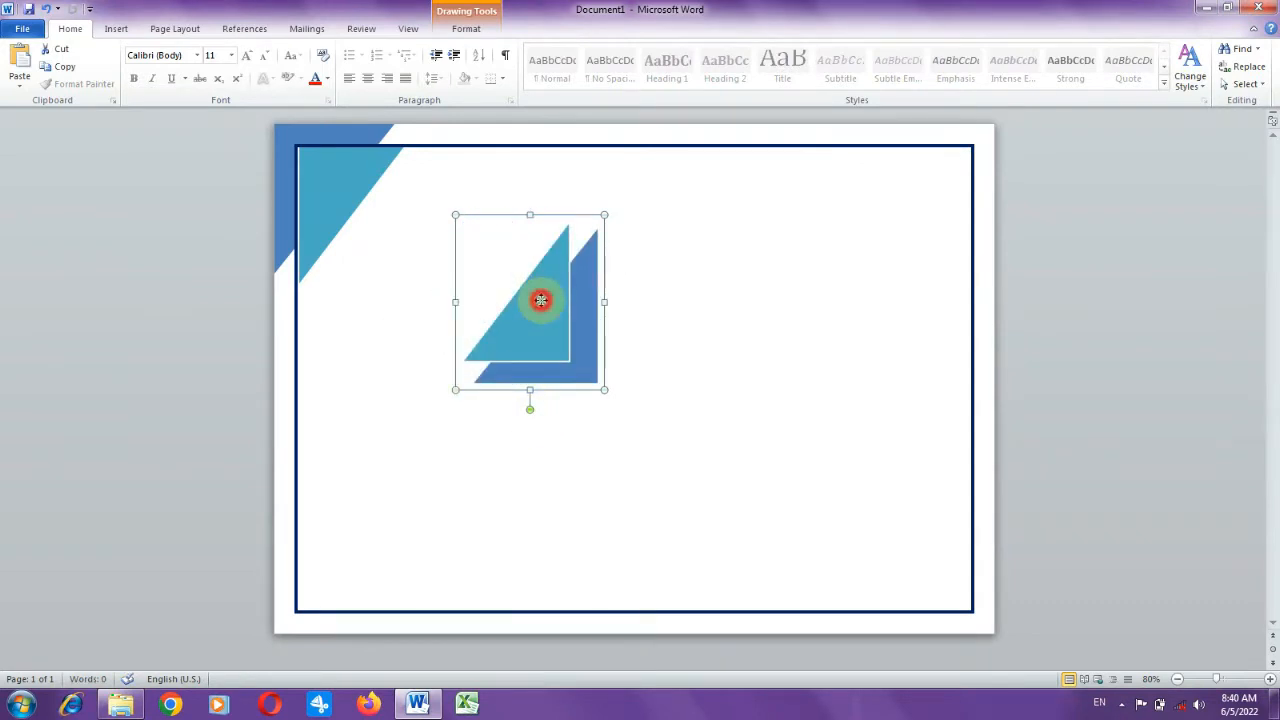
Move the grouped triangles into the lower-right corner of the page.
mouse_move(540, 300)
mouse_down()
mouse_move(829, 531)
mouse_move(937, 537)
mouse_move(943, 549)
mouse_up()
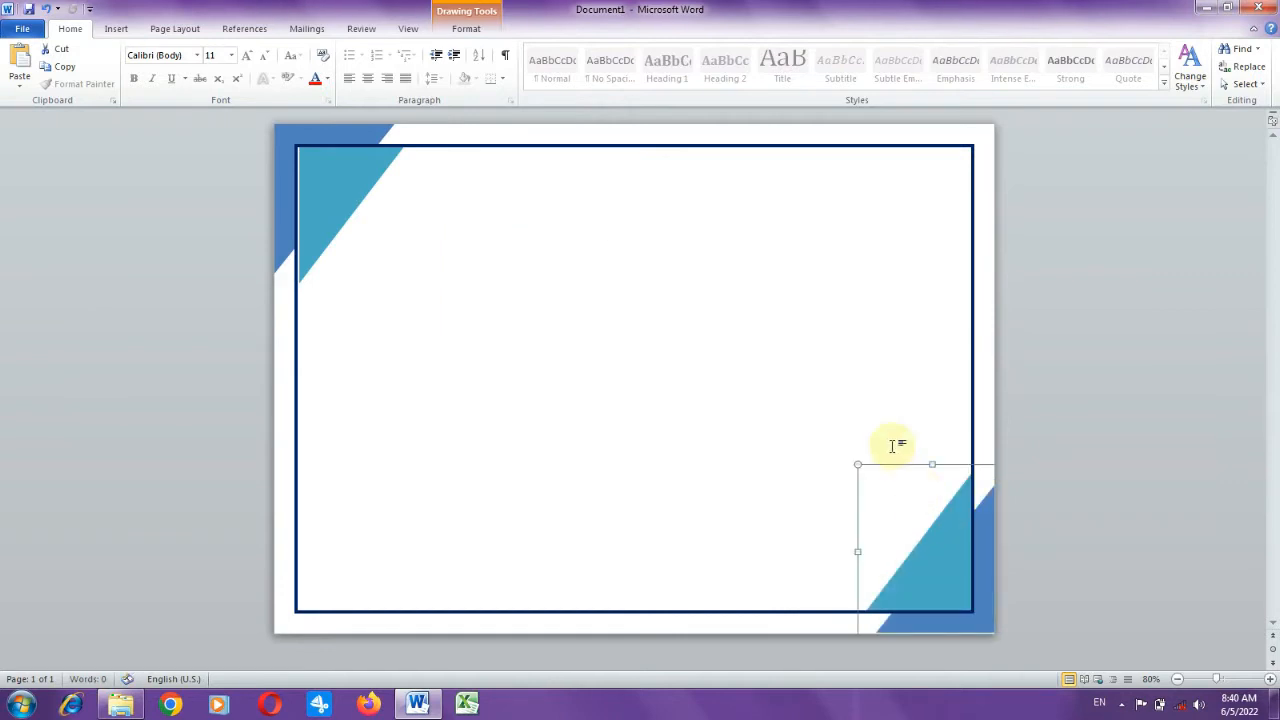
click(463, 217)
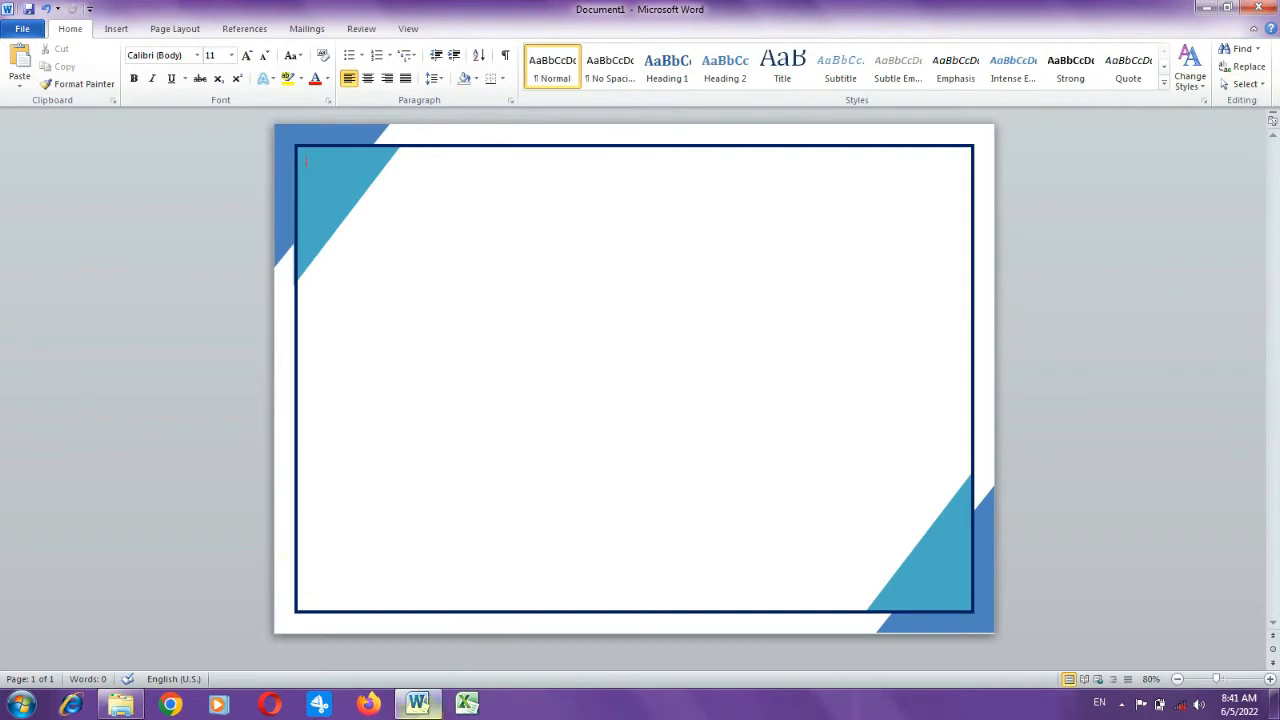
Draw a parallelogram in the upper middle of the page.
click(170, 30)
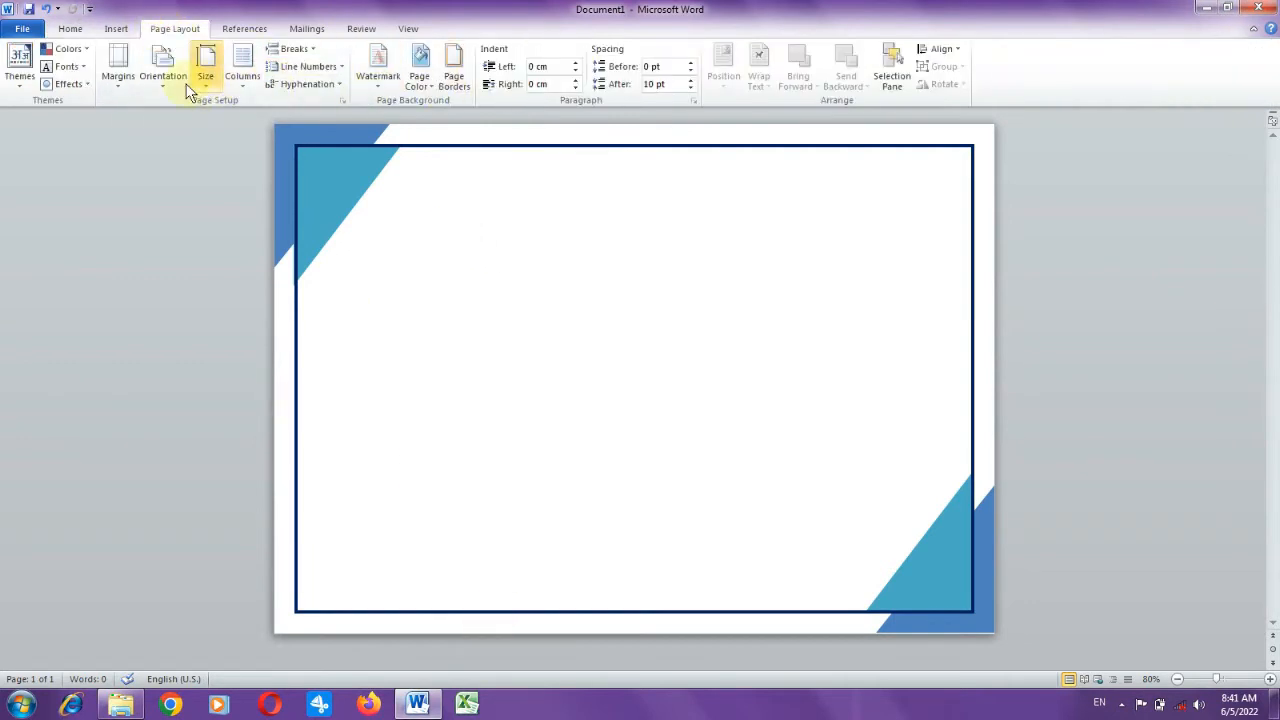
click(114, 29)
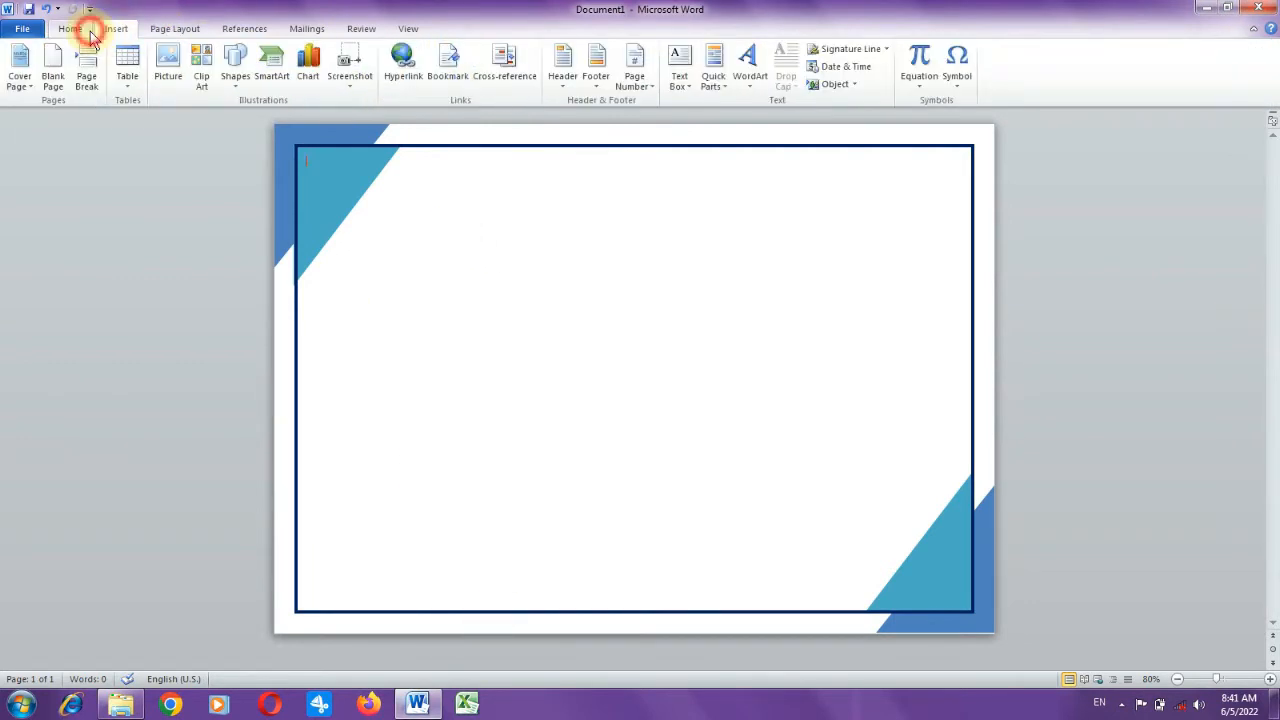
click(237, 78)
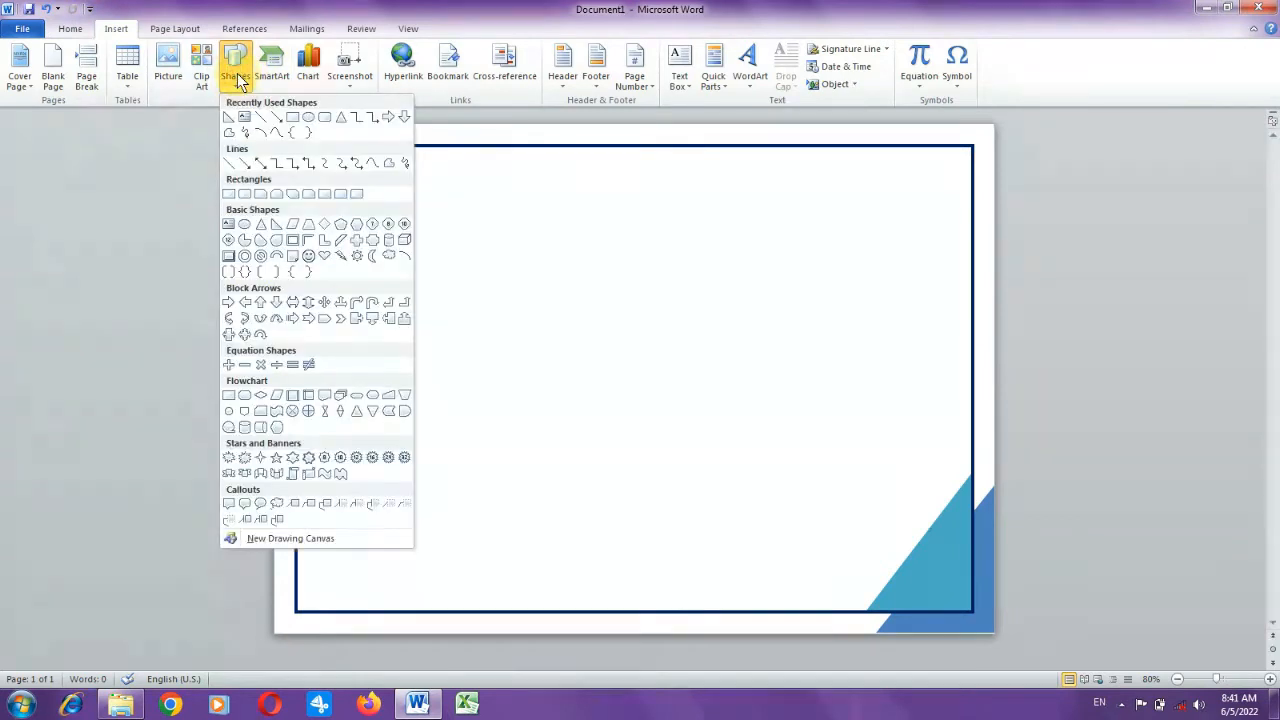
click(288, 231)
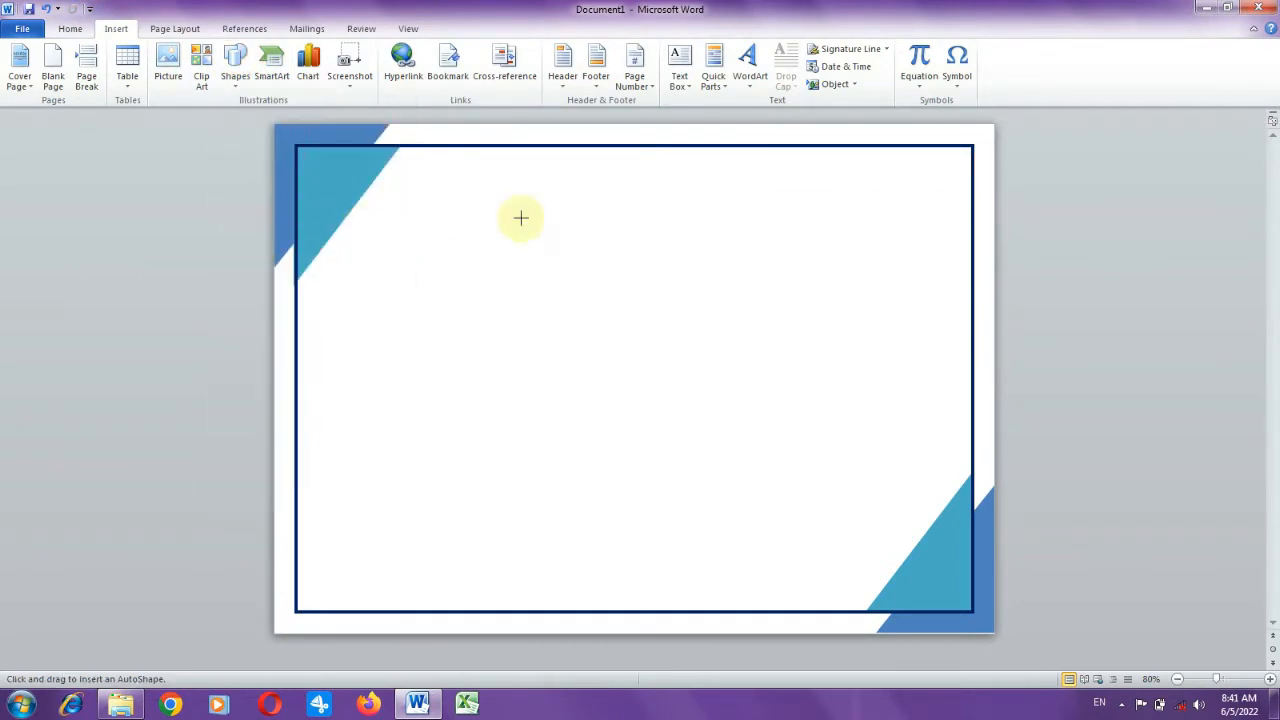
drag(533, 193, 754, 358)
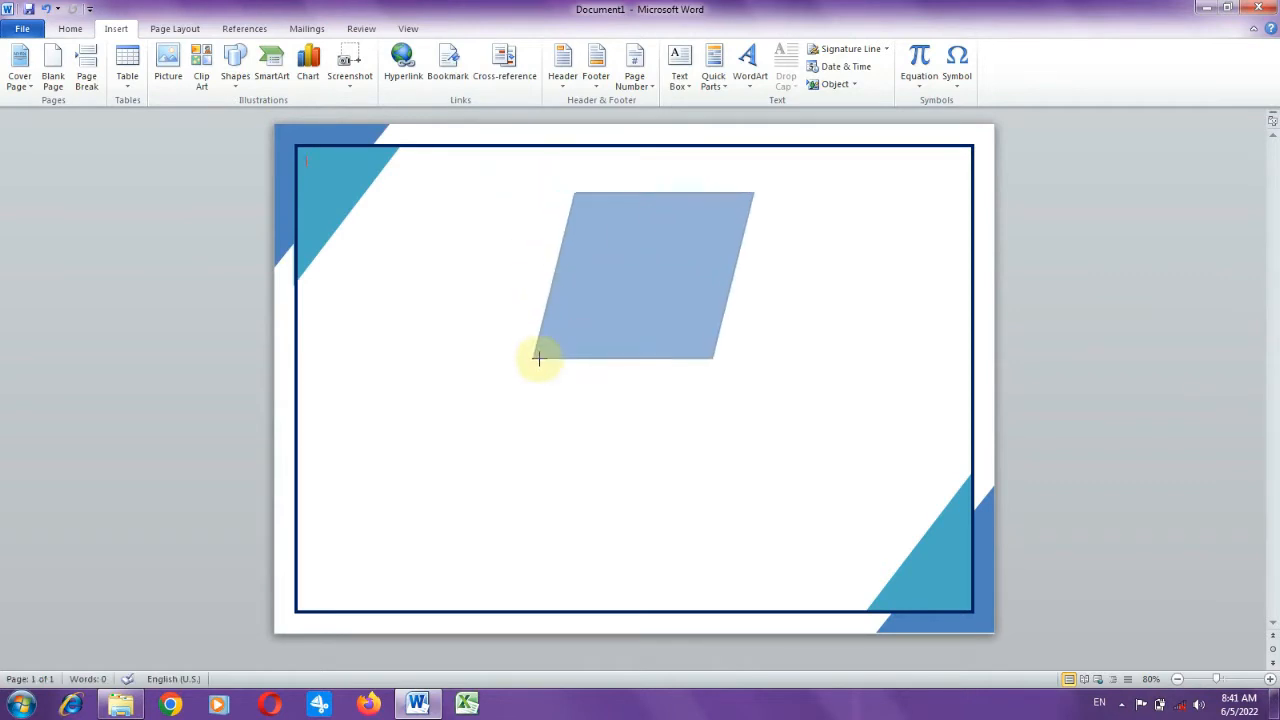
Resize the parallelogram to about 9.37 cm high and 3.66 cm wide, using the Colored Fill - Blue, Accent 1 style.
drag(754, 277, 650, 276)
drag(592, 358, 592, 420)
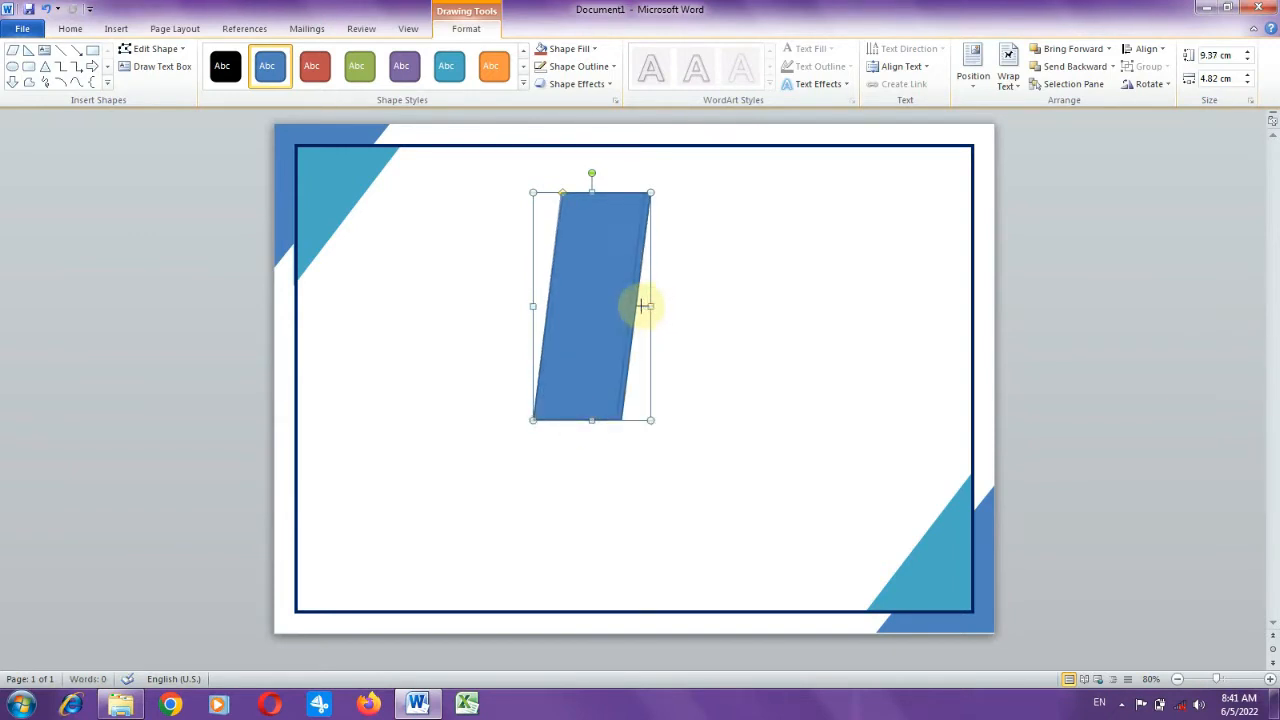
drag(650, 306, 636, 306)
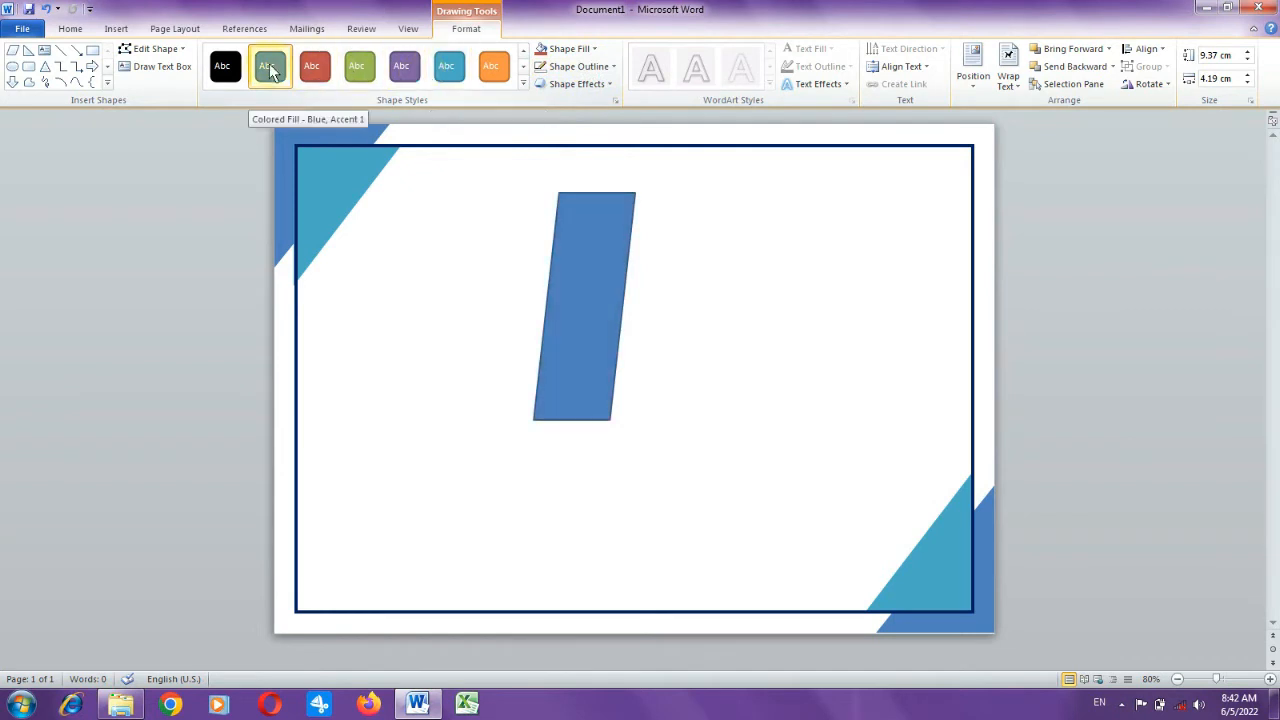
click(270, 70)
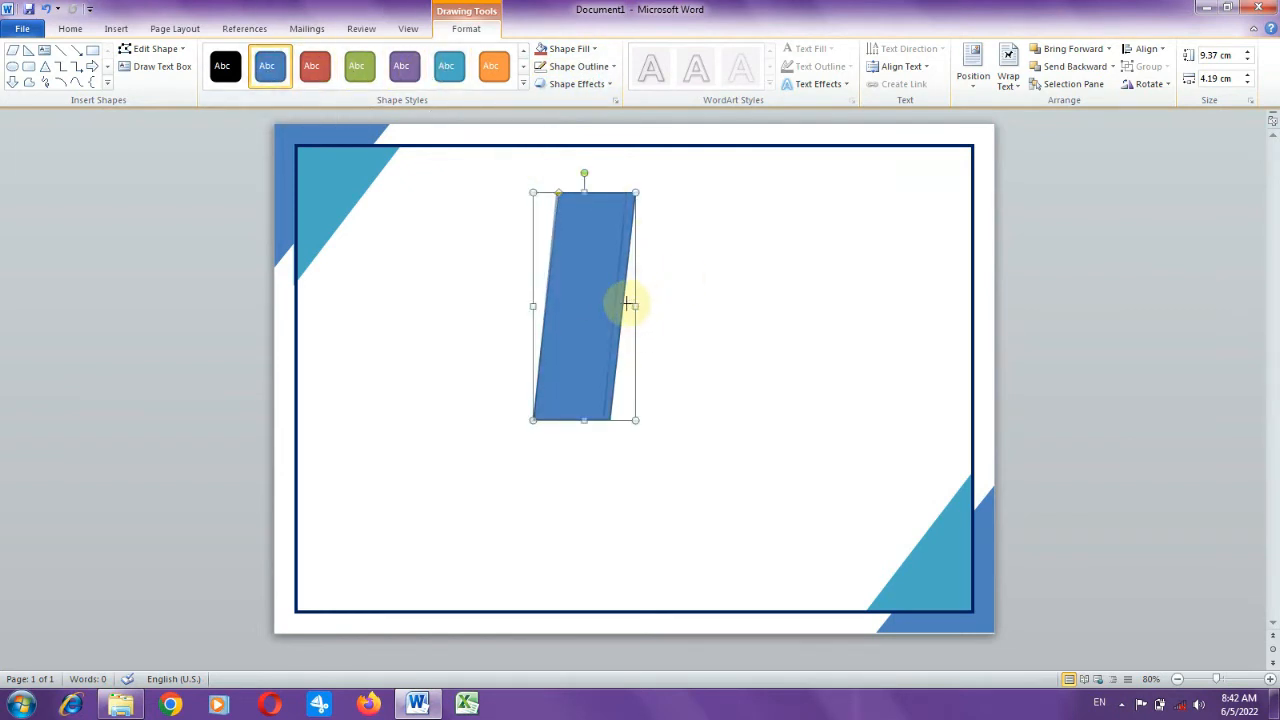
drag(627, 305, 622, 303)
click(654, 271)
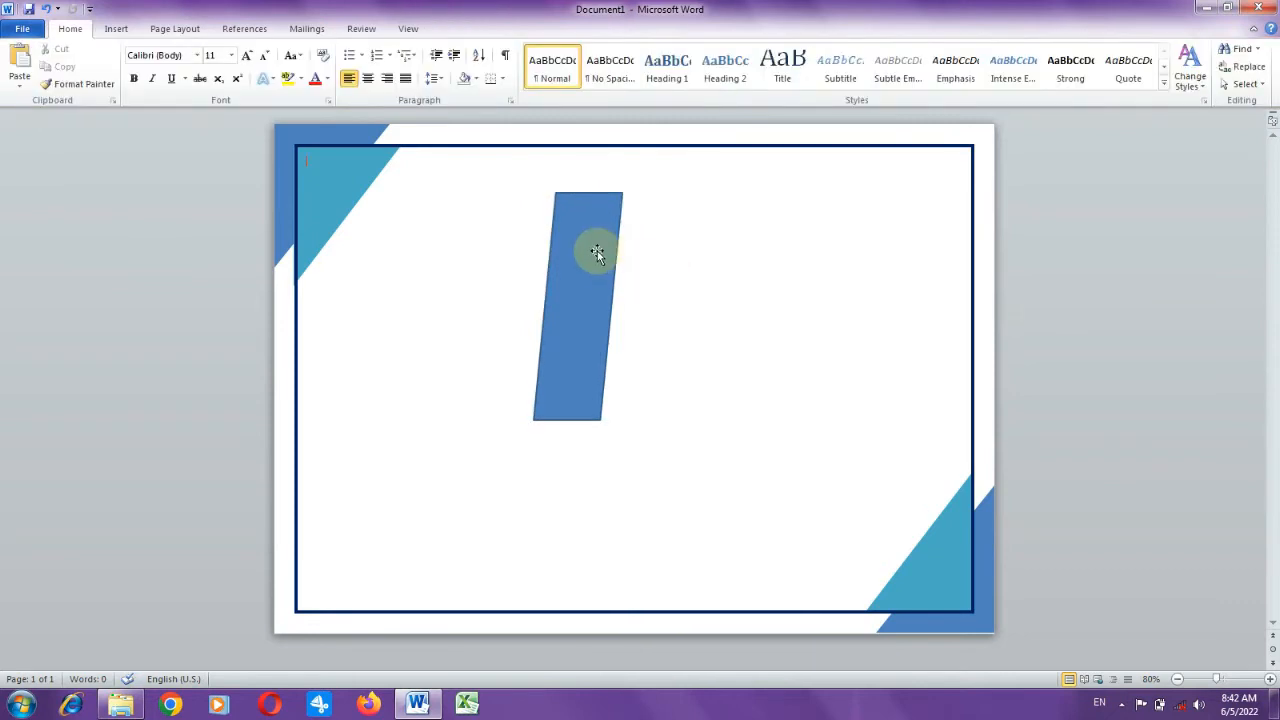
Duplicate the blue parallelogram slightly lower and to its right, and apply the solid aqua shape style to the copy.
mouse_move(596, 250)
mouse_down()
mouse_move(646, 254)
mouse_move(660, 303)
mouse_up()
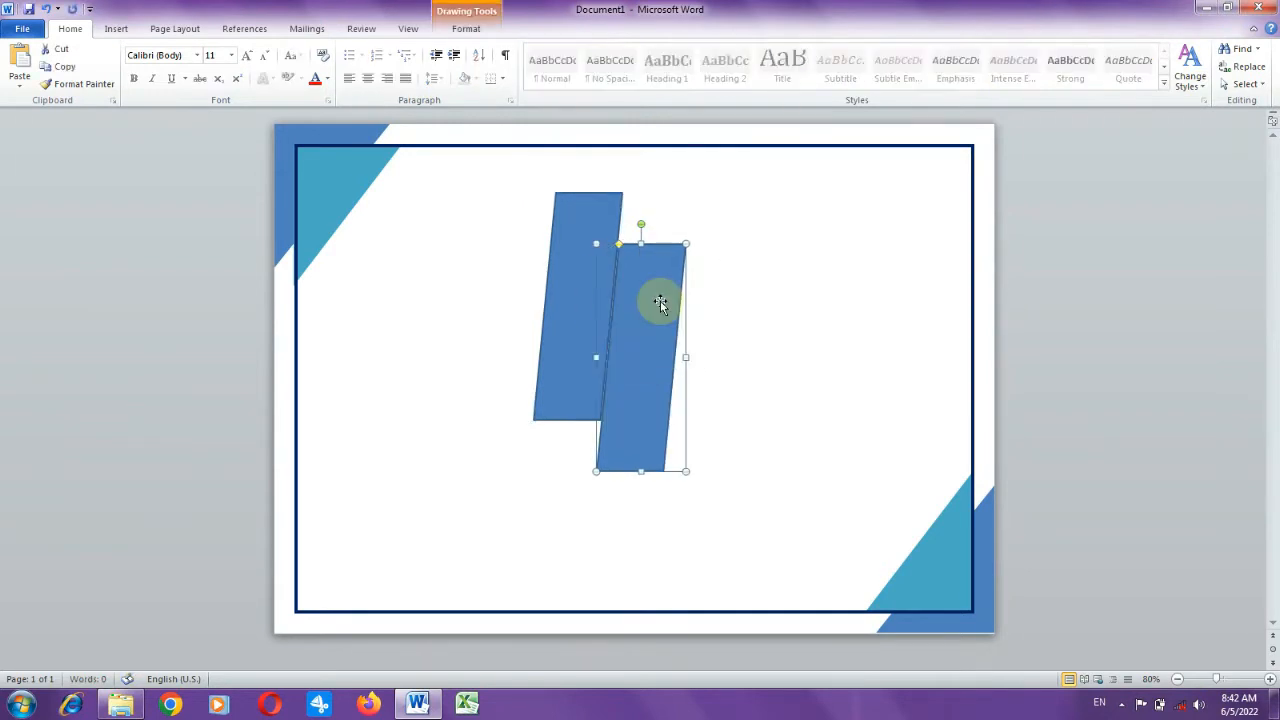
double_click(649, 302)
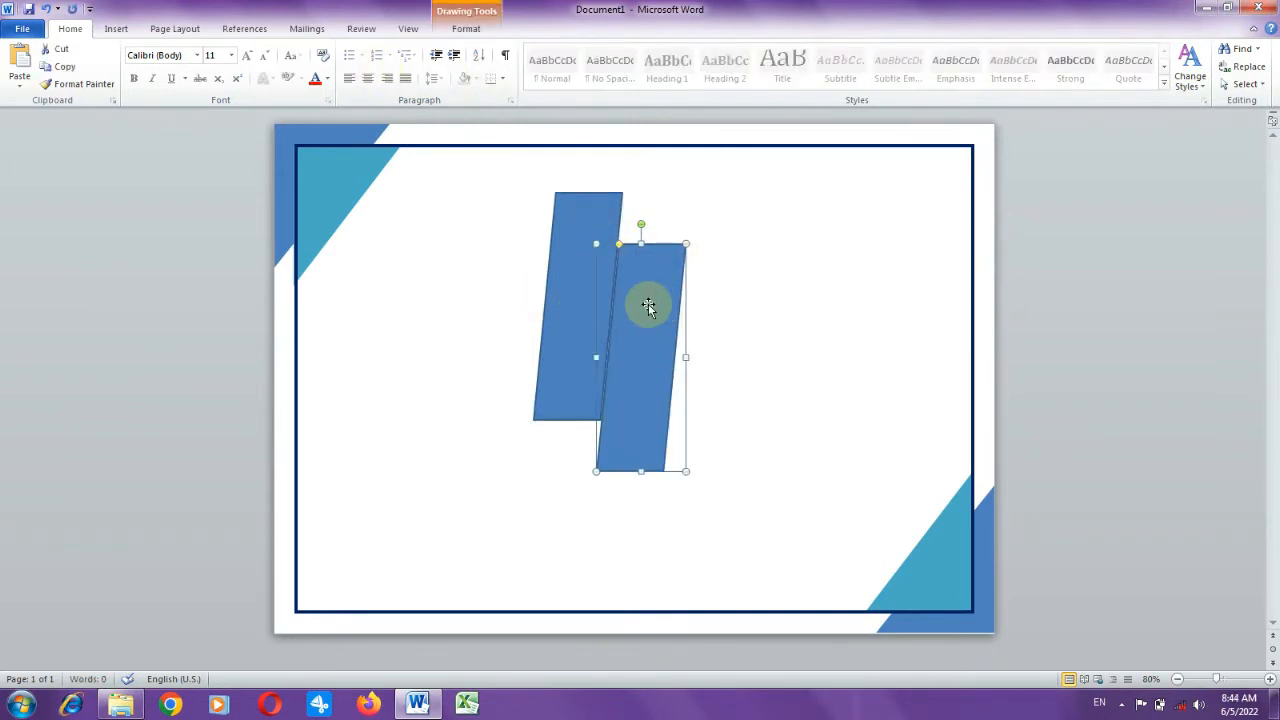
click(445, 72)
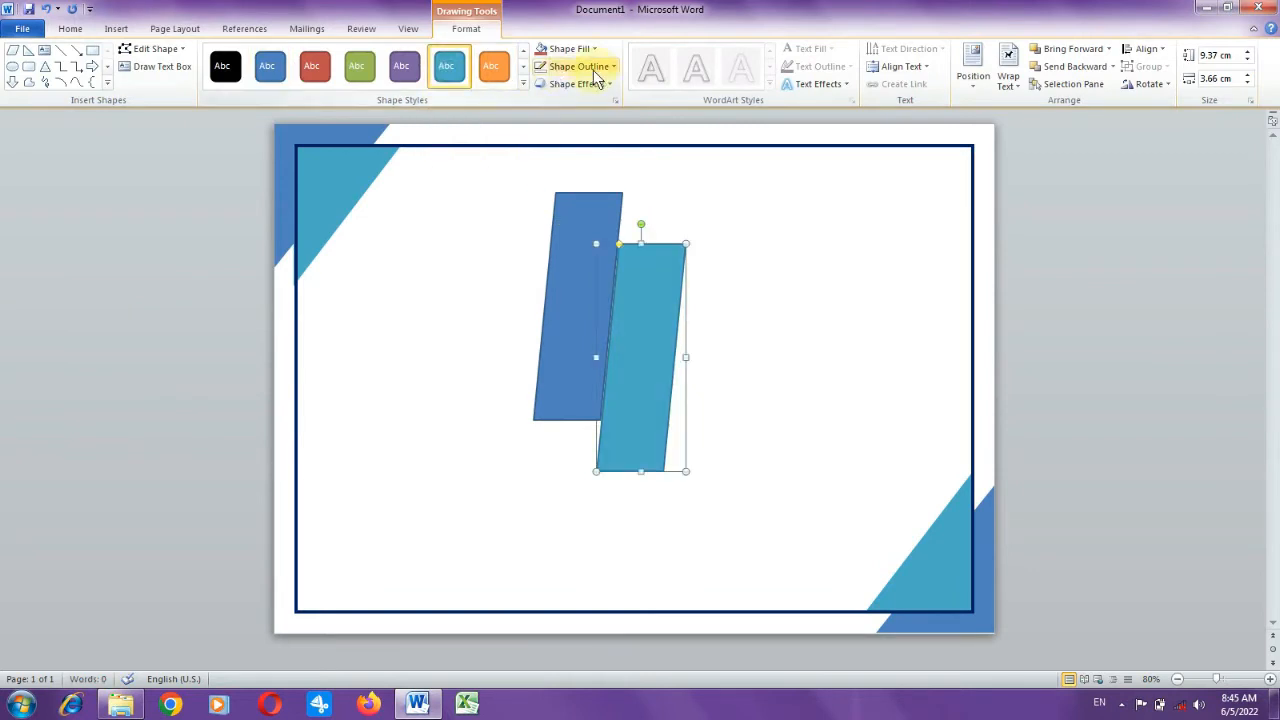
Remove the outlines from both the aqua and the blue parallelogram.
click(600, 67)
click(599, 199)
click(591, 237)
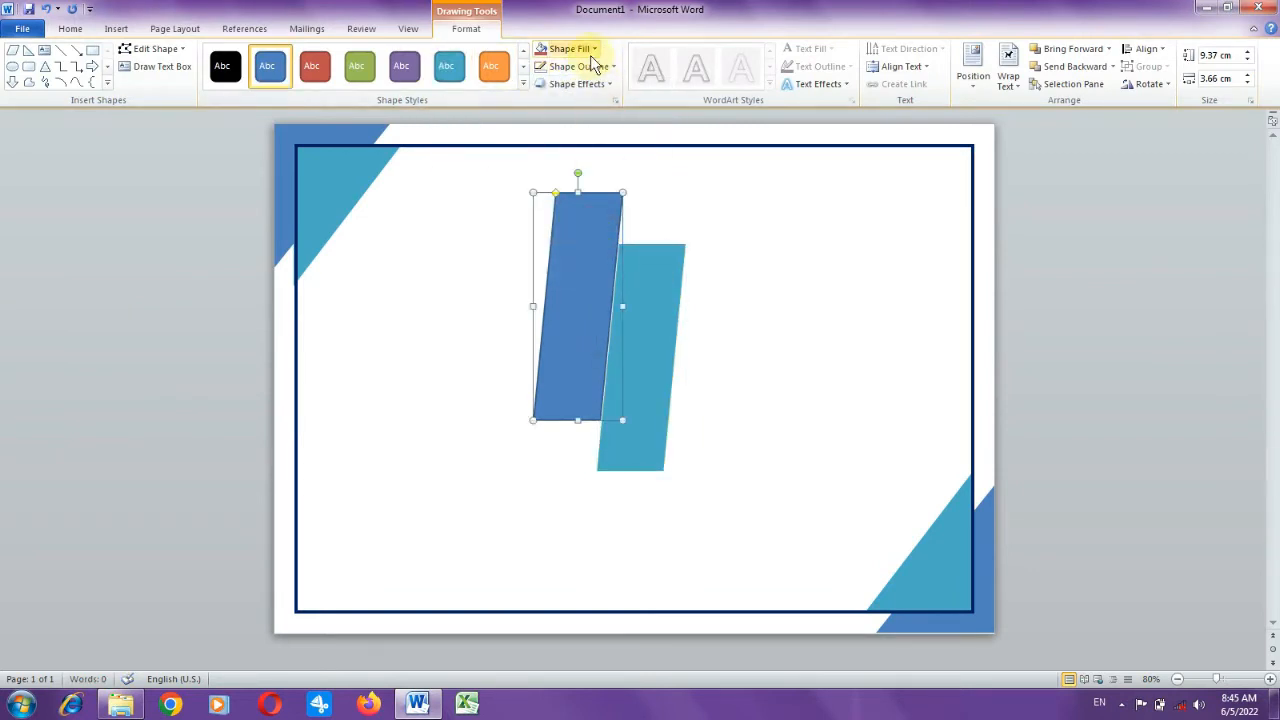
click(600, 67)
click(597, 204)
Move the aqua parallelogram flush against the blue one and group the two shapes.
click(649, 319)
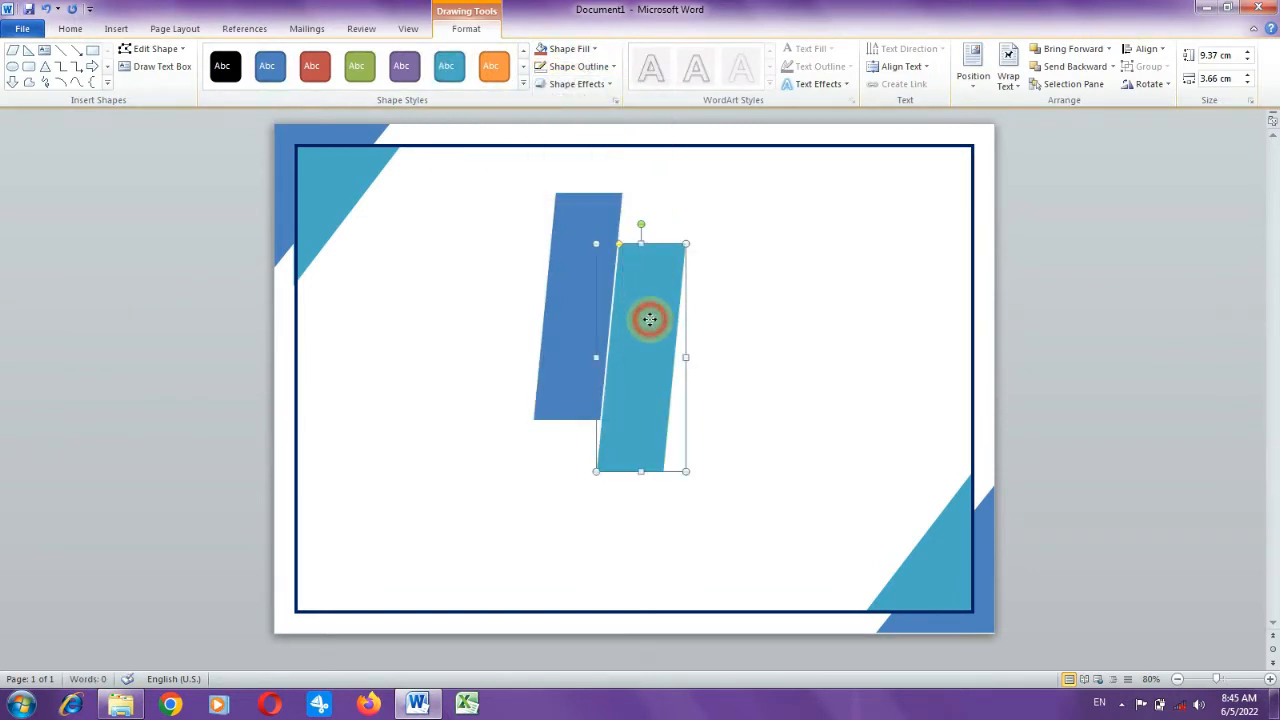
drag(649, 319, 644, 318)
click(591, 228)
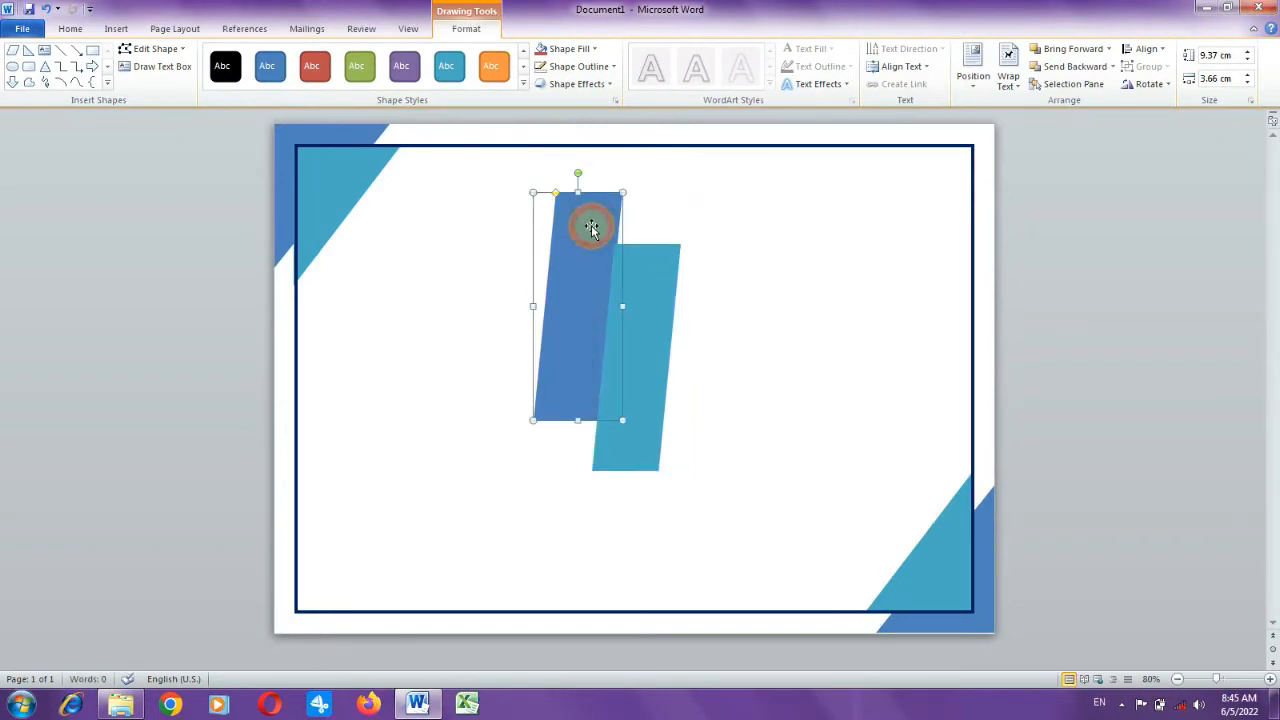
shift+click(645, 276)
right_click(641, 273)
mouse_move(690, 360)
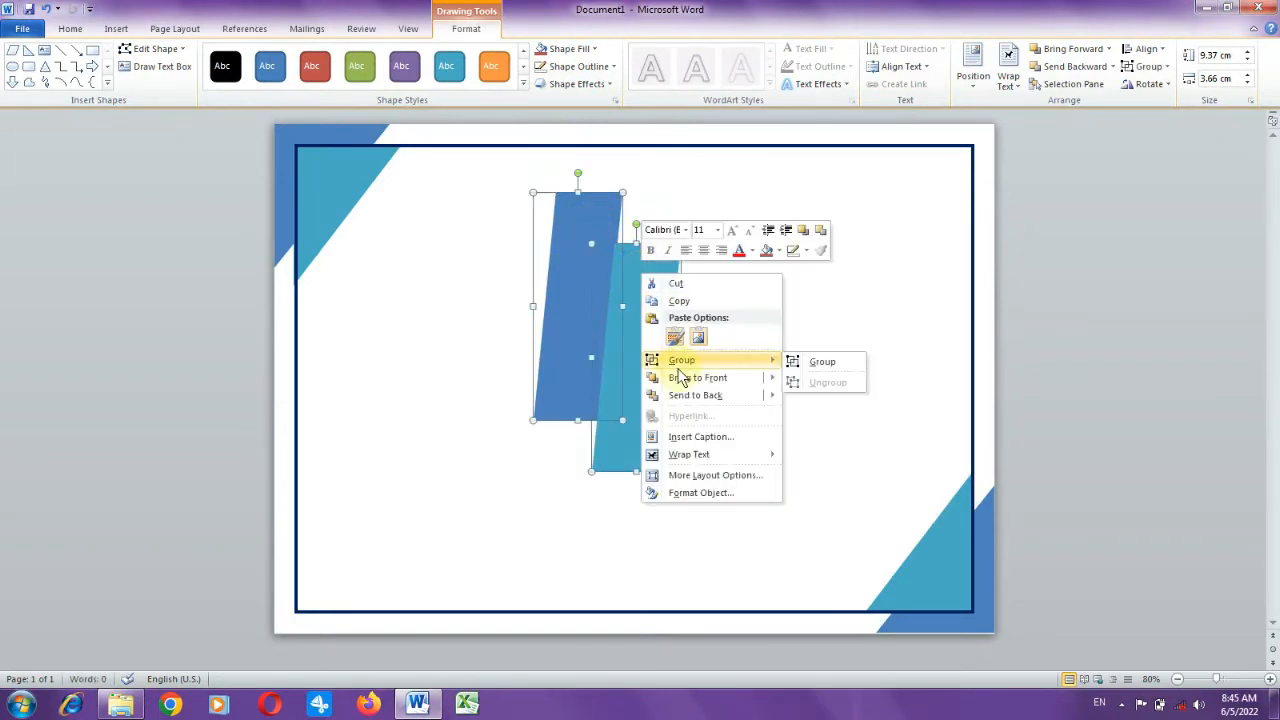
click(819, 362)
Rotate the parallelogram group clockwise and move it into the lower-left corner of the page.
drag(606, 170, 686, 187)
drag(632, 295, 303, 486)
click(429, 371)
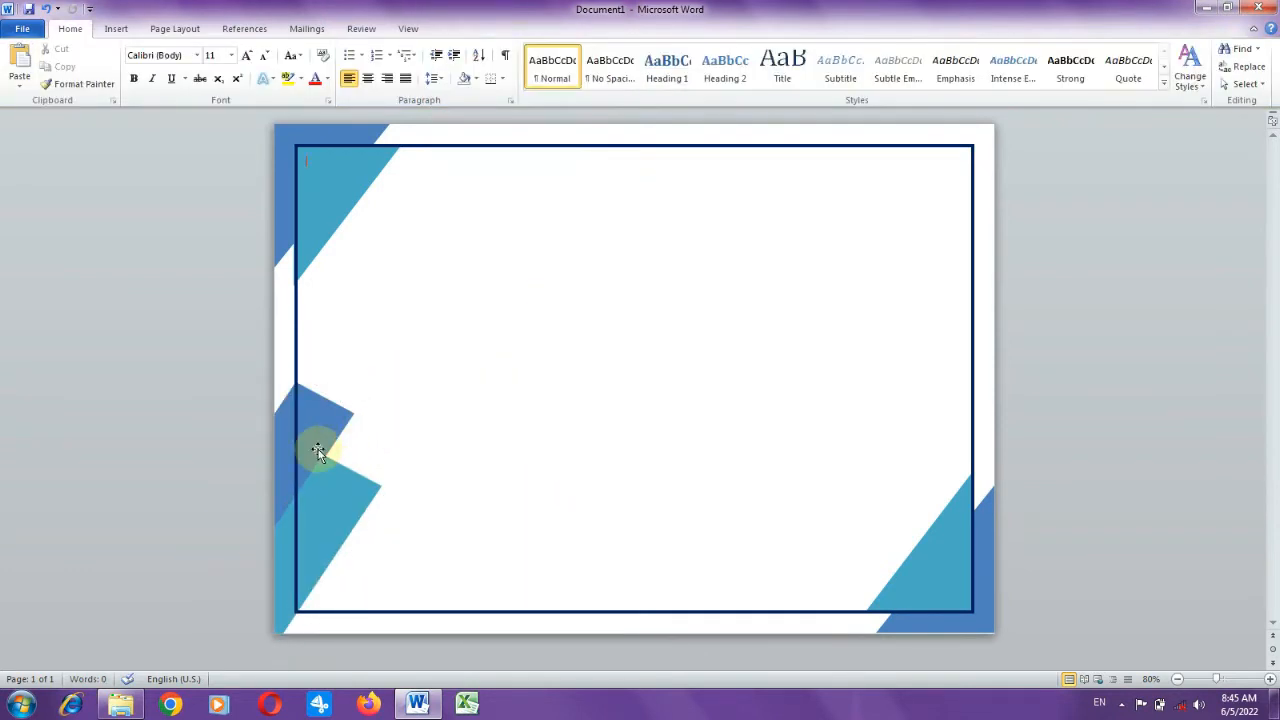
Duplicate the parallelogram group, rotate the copy further and place it in the upper-right corner of the page.
click(318, 449)
mouse_move(318, 449)
mouse_down()
mouse_move(443, 441)
mouse_move(691, 319)
mouse_up()
click(641, 393)
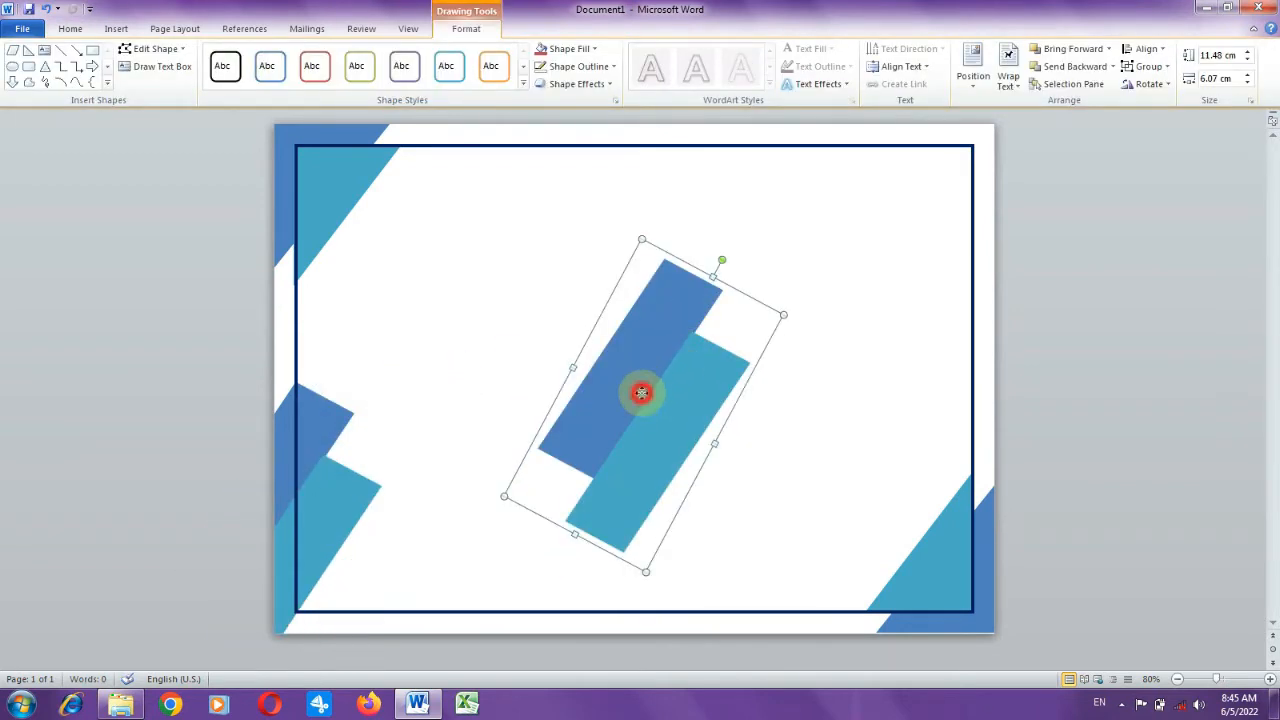
drag(641, 393, 995, 120)
click(832, 264)
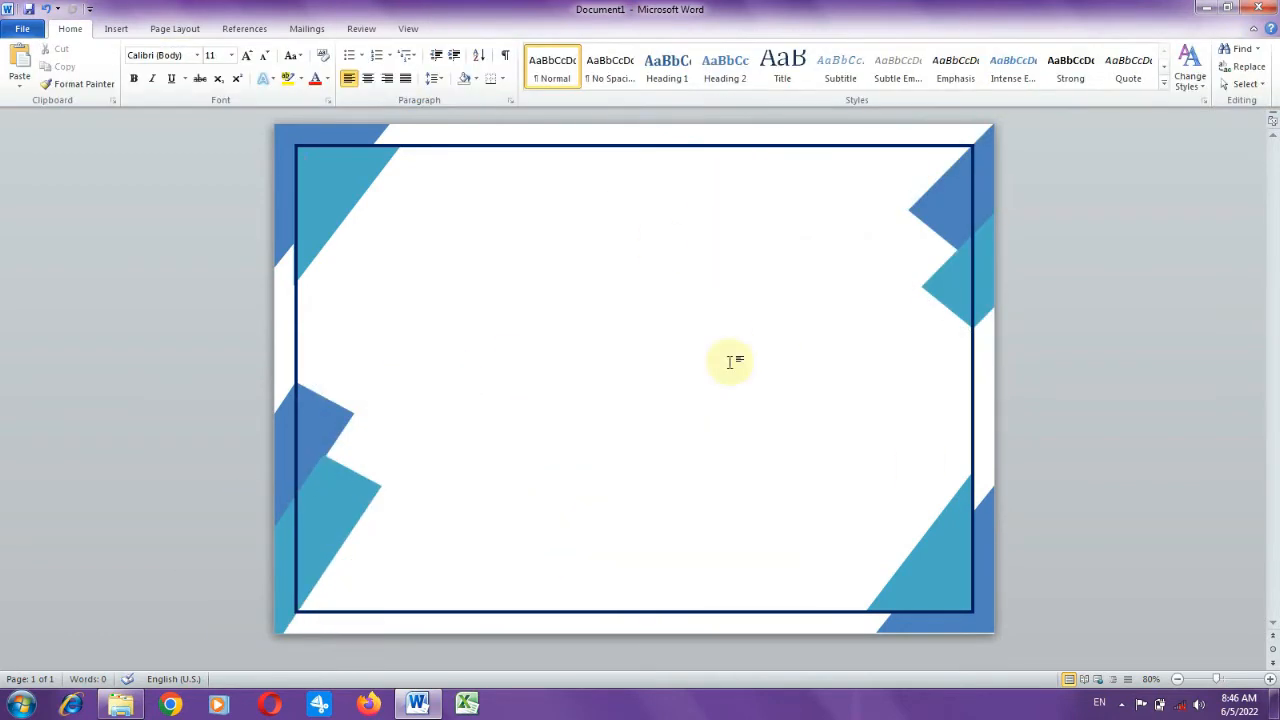
Set up a custom picture watermark using the Penguins image from the Sample Pictures folder.
click(176, 29)
click(376, 70)
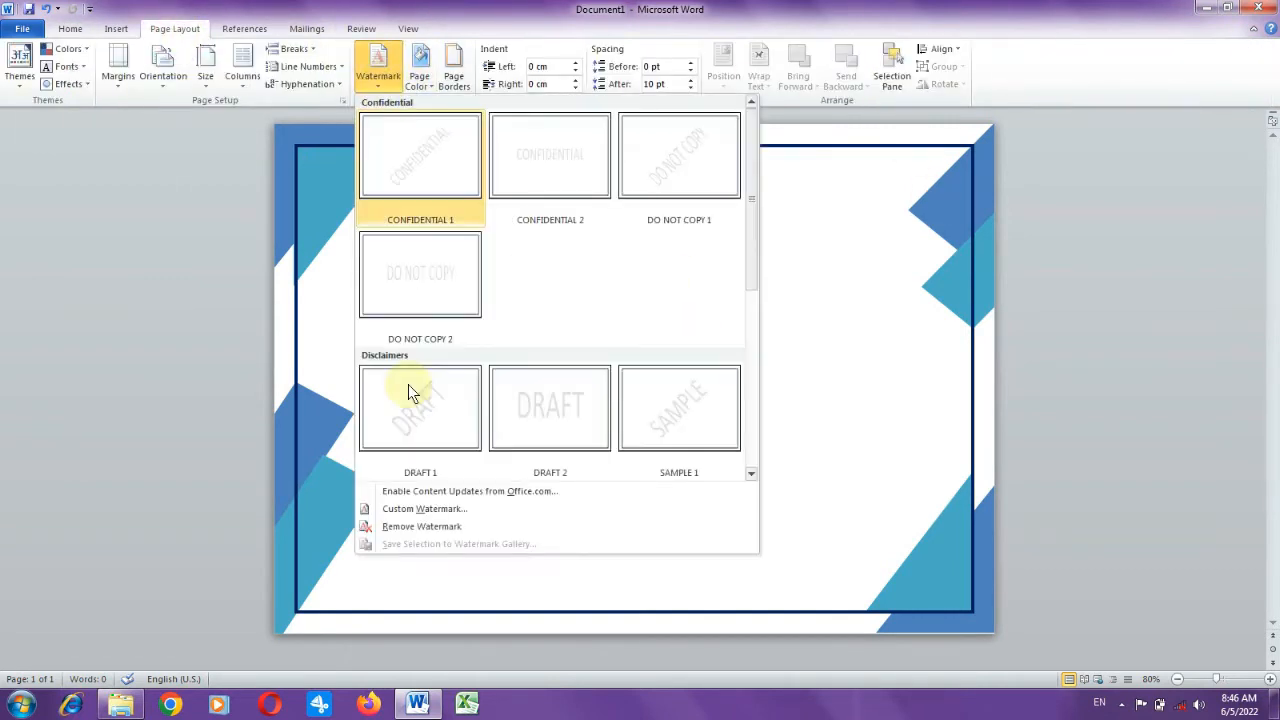
click(423, 508)
click(496, 258)
click(530, 274)
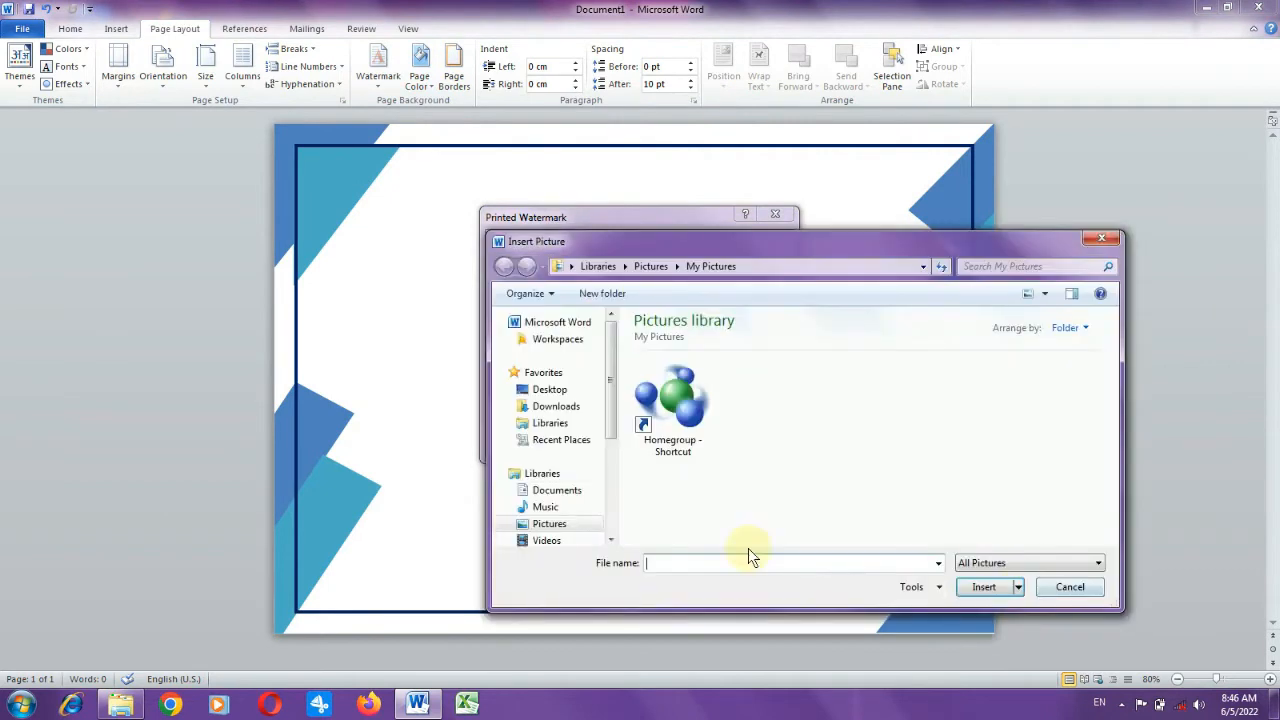
click(571, 524)
double_click(664, 422)
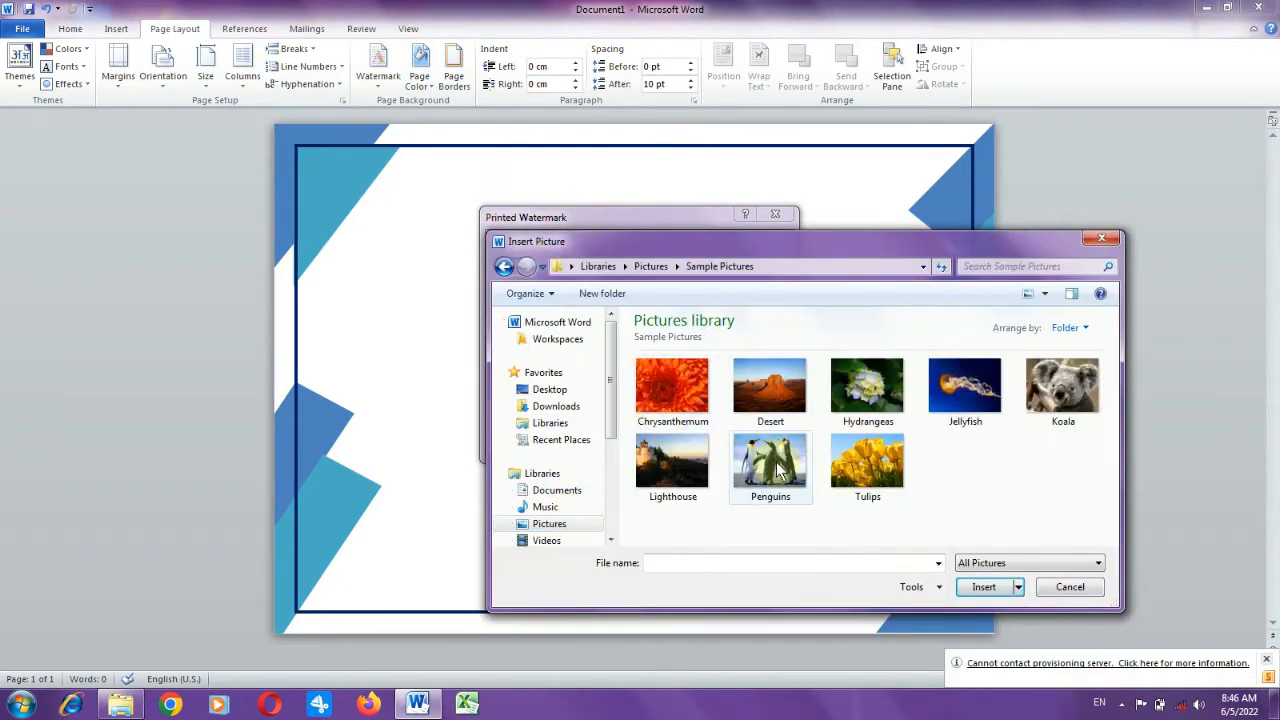
double_click(777, 463)
Set the picture watermark's scale to 100 with washout on and apply it to the page.
key(BackSpace)
key(BackSpace)
key(BackSpace)
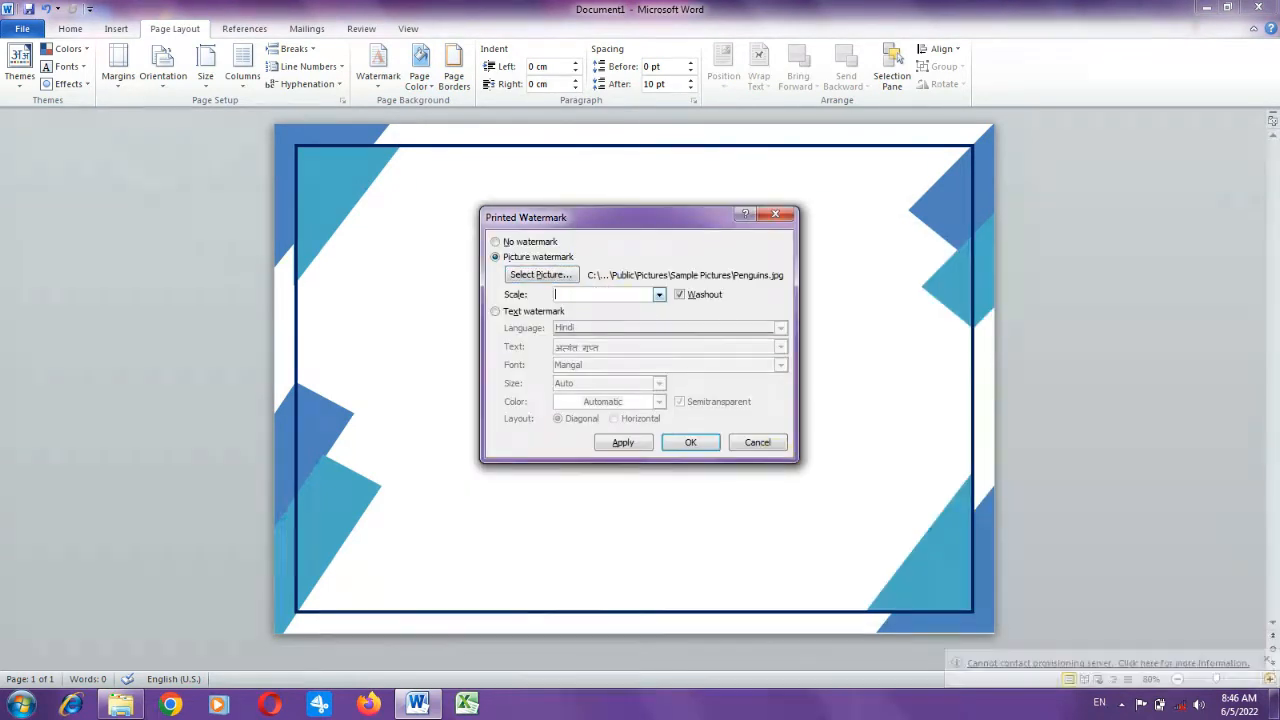
text(100)
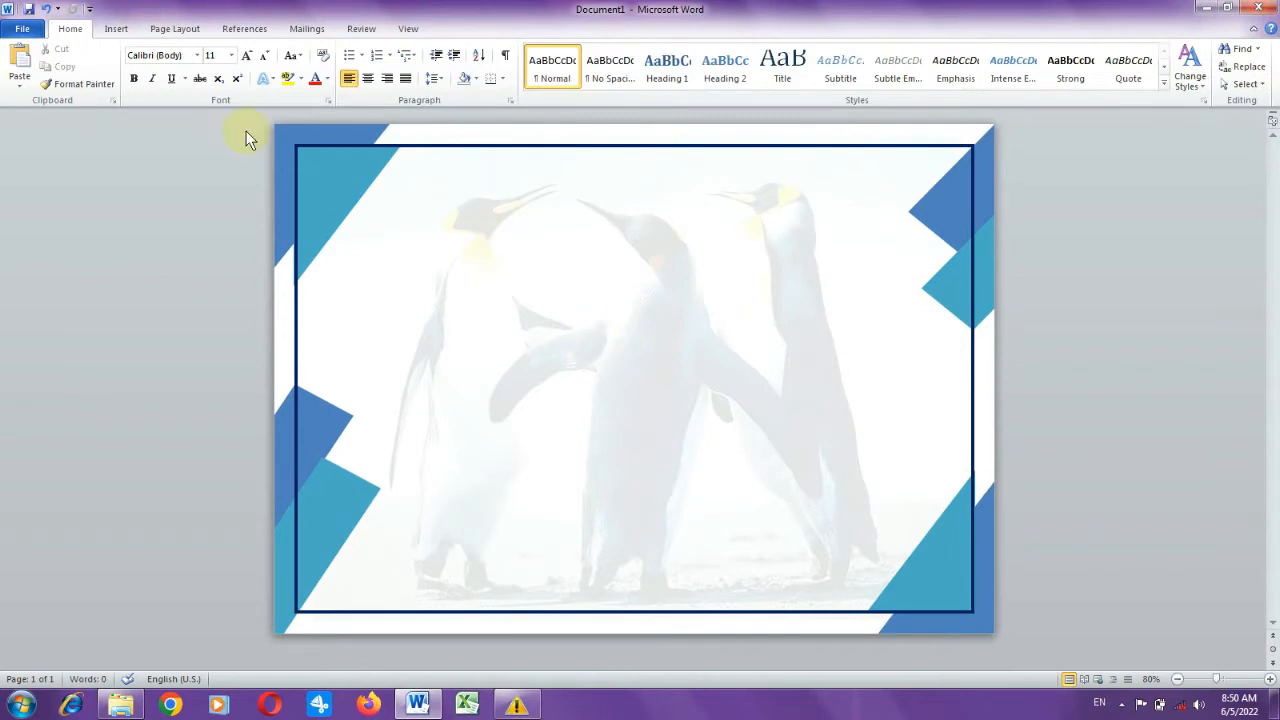
Draw a 32-point star about 6.66 cm by 6.66 cm in the middle of the page.
click(172, 30)
click(116, 29)
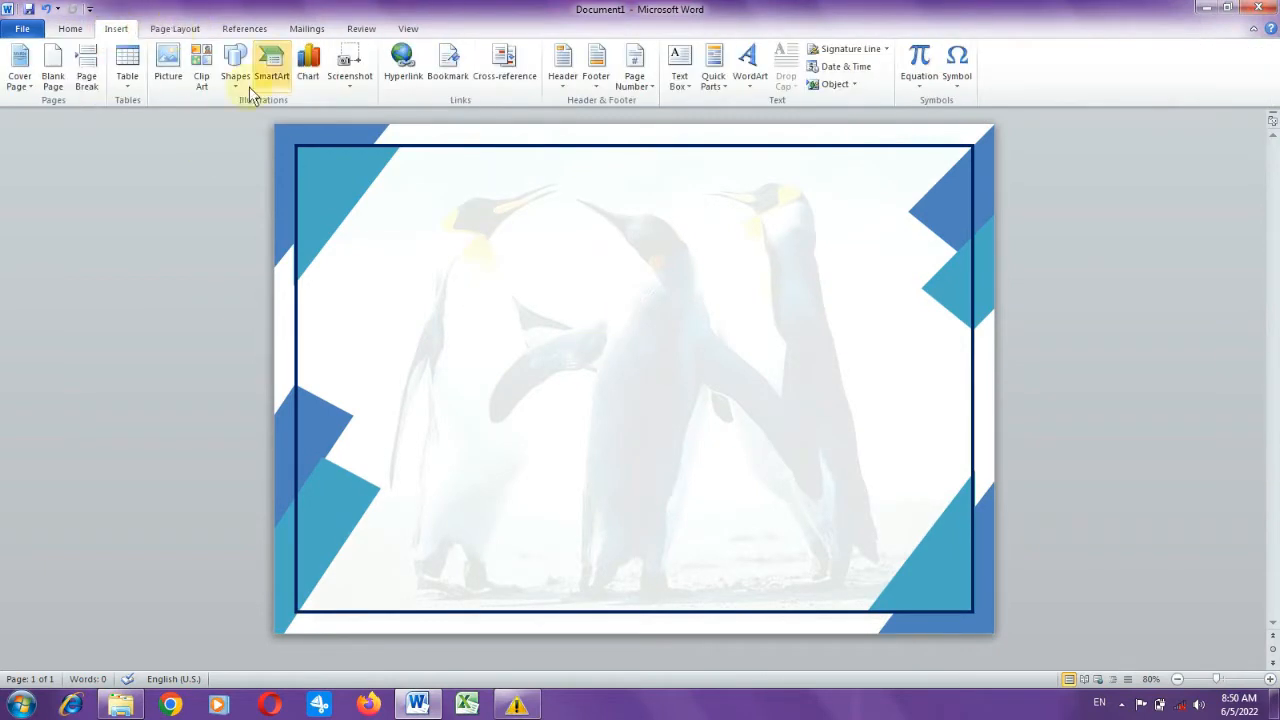
click(229, 77)
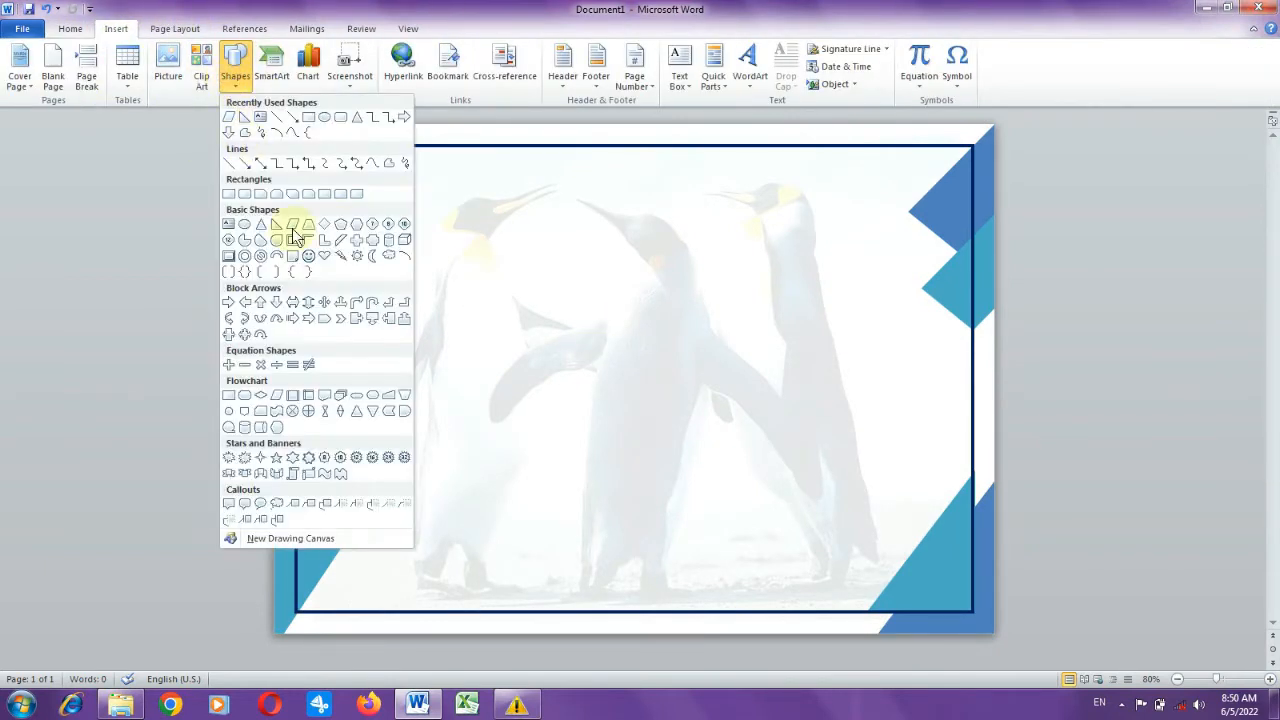
click(405, 458)
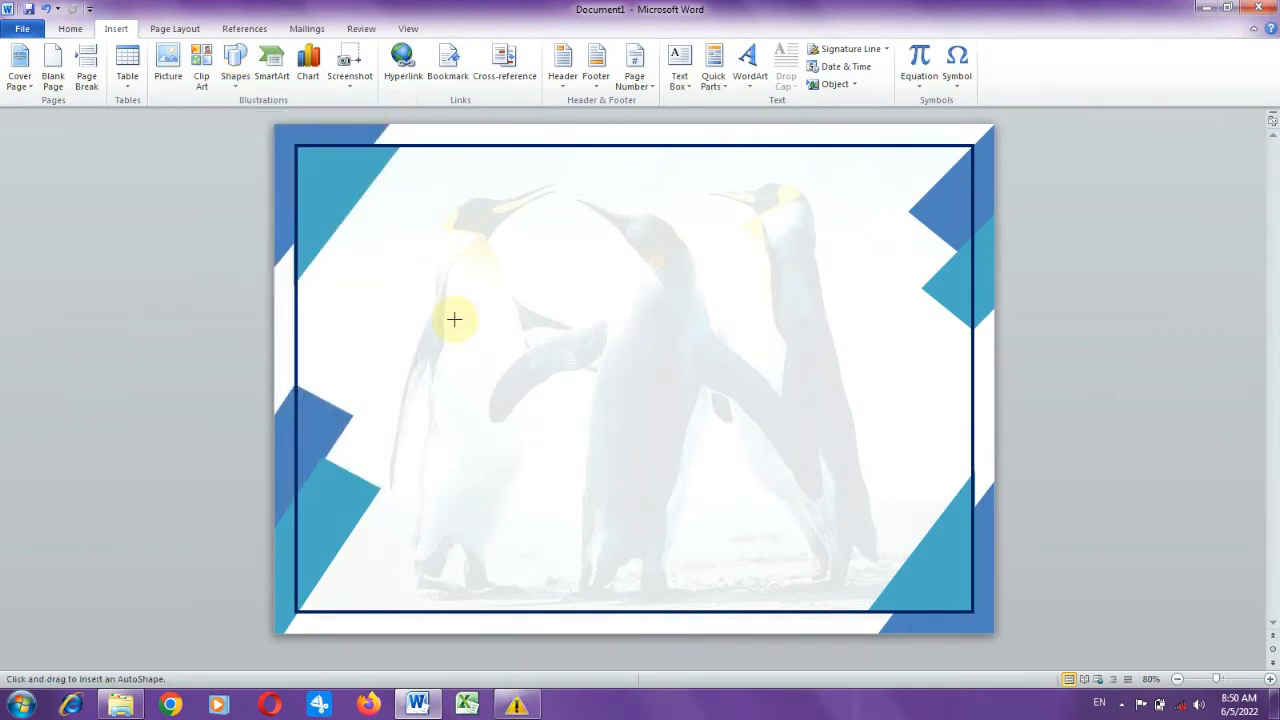
drag(454, 319, 616, 380)
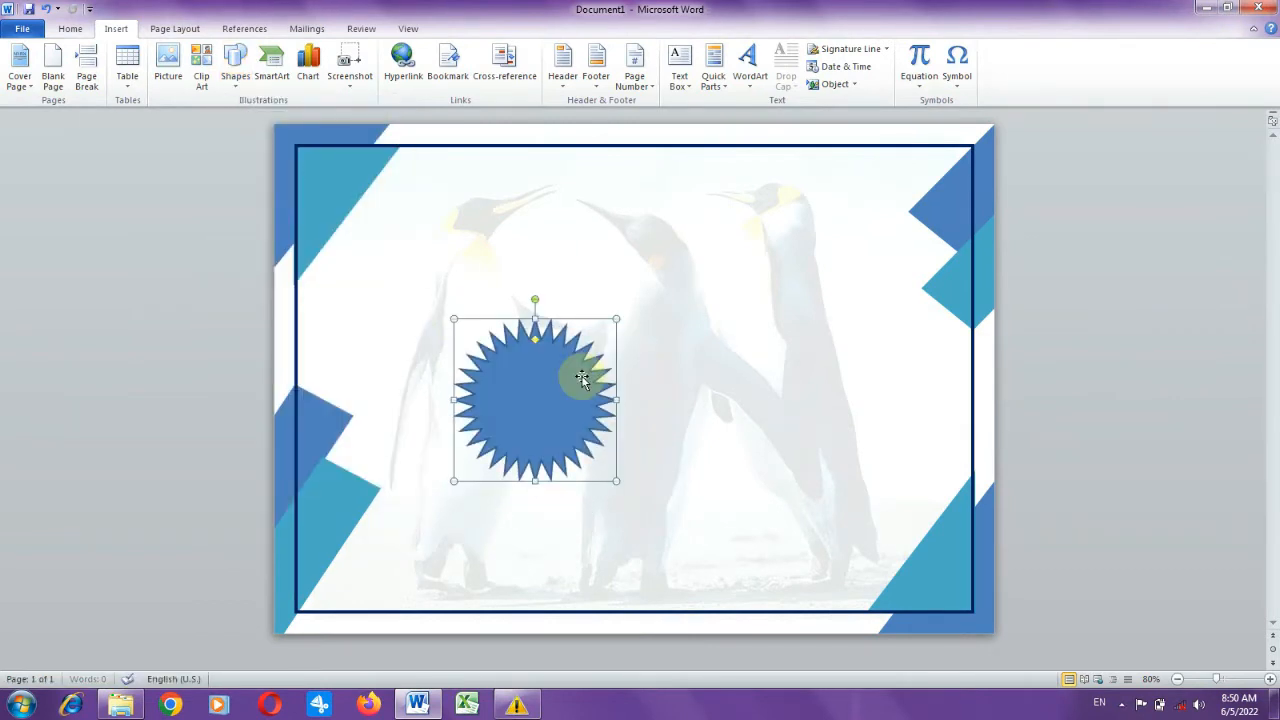
Move the star to the page's top edge and duplicate it to form an aligned row of four stars.
mouse_move(534, 408)
mouse_down()
mouse_move(470, 126)
mouse_move(608, 147)
mouse_up()
drag(608, 147, 906, 141)
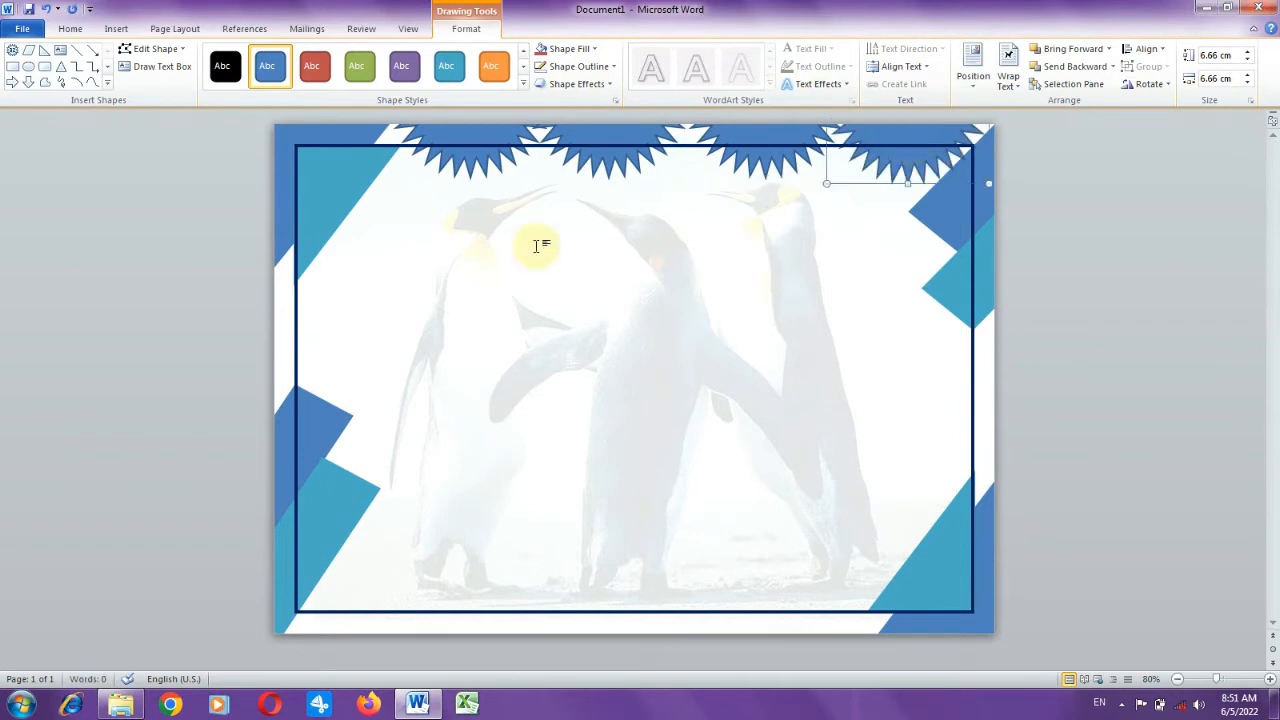
click(560, 230)
click(890, 140)
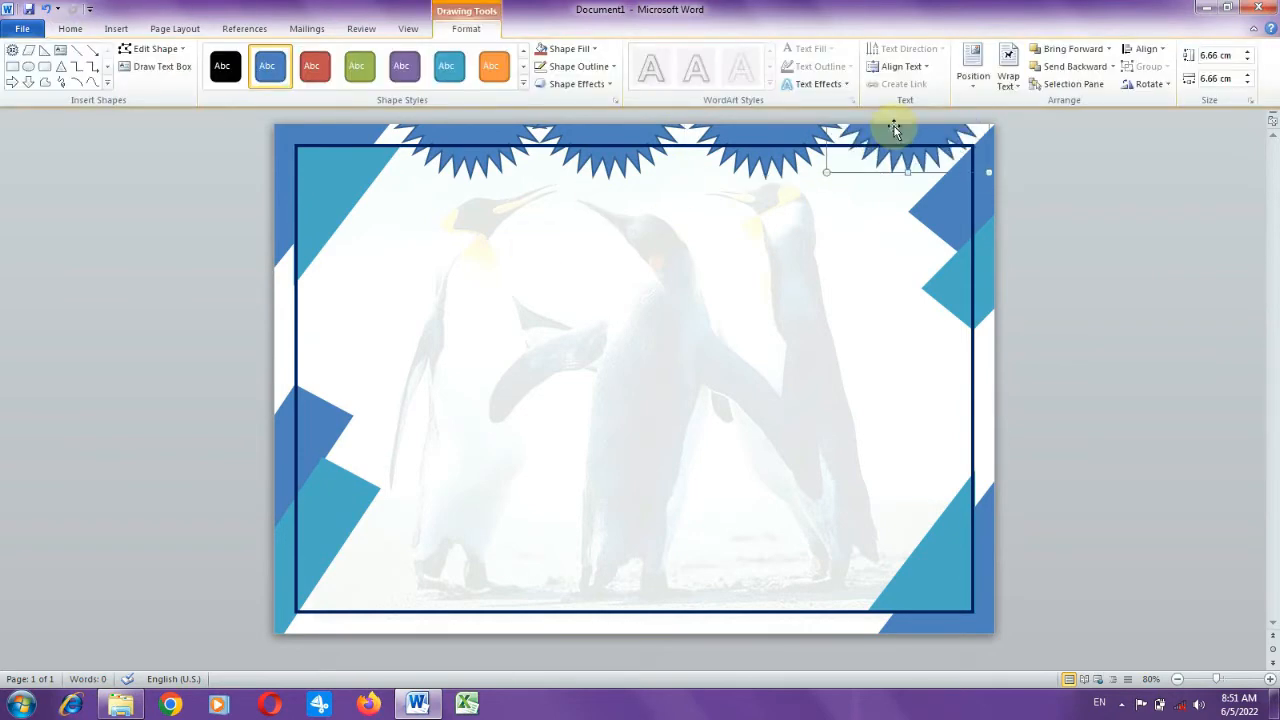
click(703, 191)
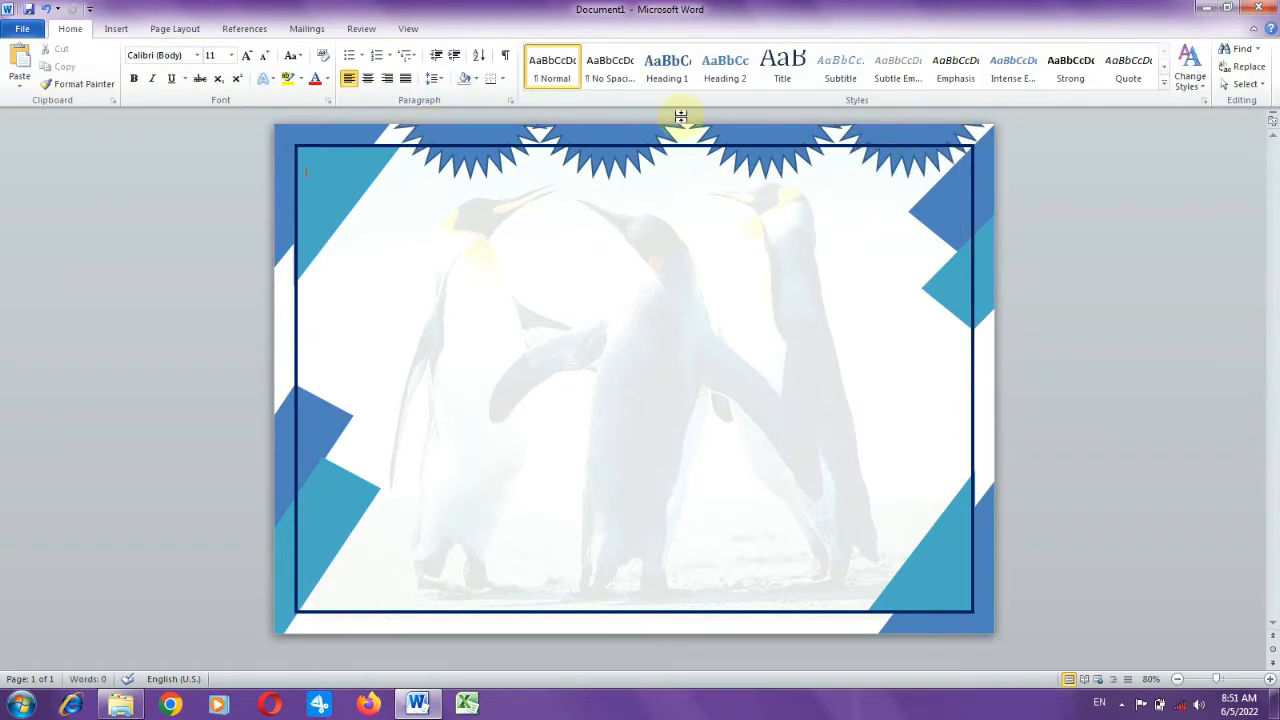
Recolour the four stars along the page's top edge purple, orange, black and dark red, in order from left to right.
click(466, 134)
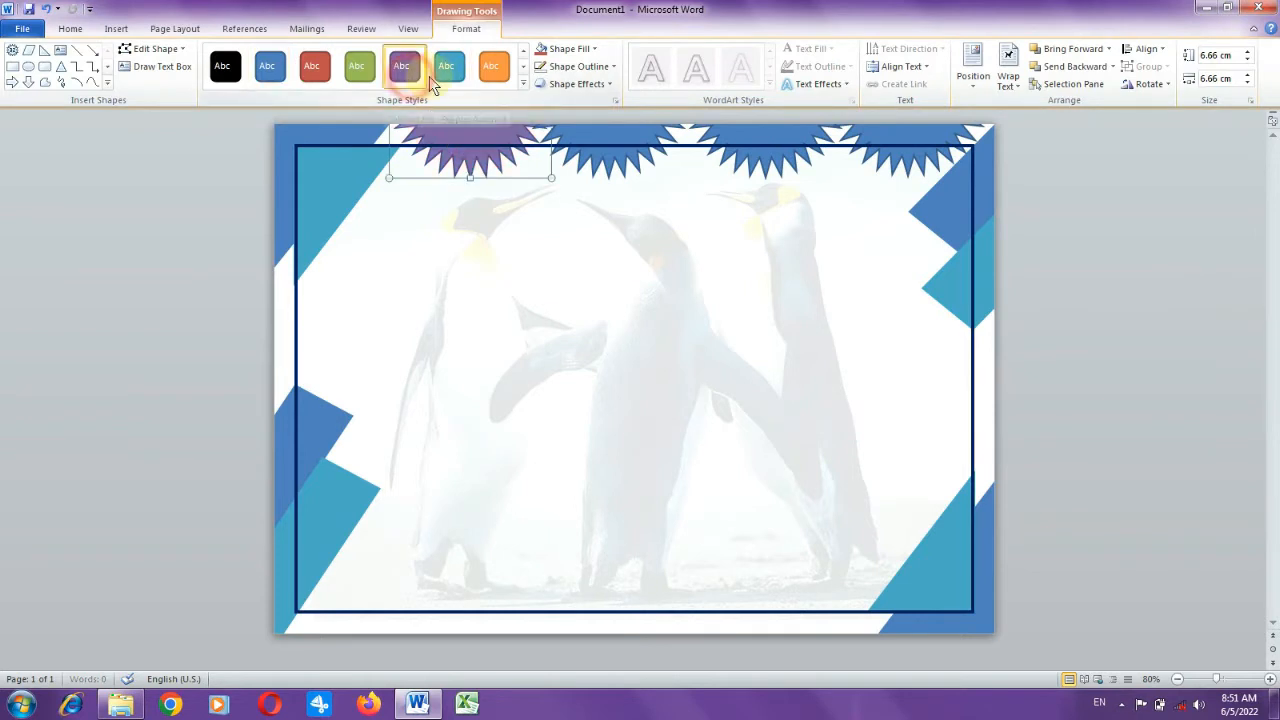
click(403, 70)
click(592, 121)
click(490, 66)
click(762, 140)
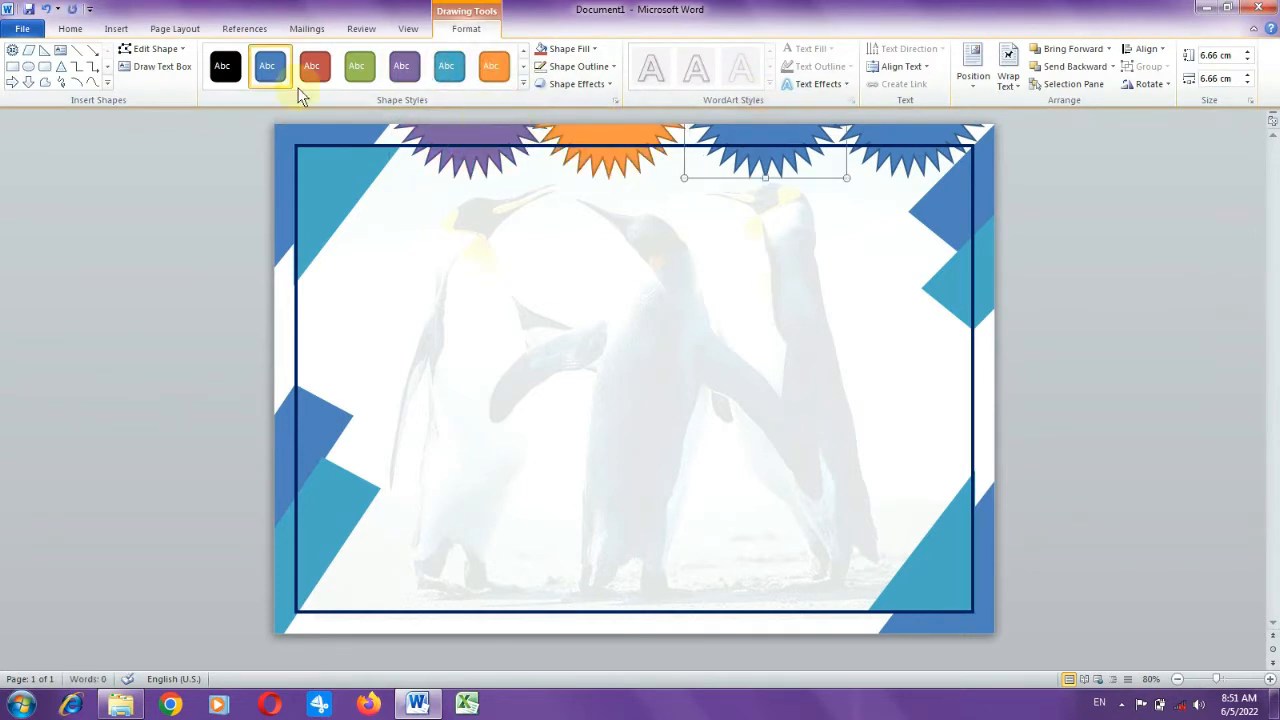
click(223, 66)
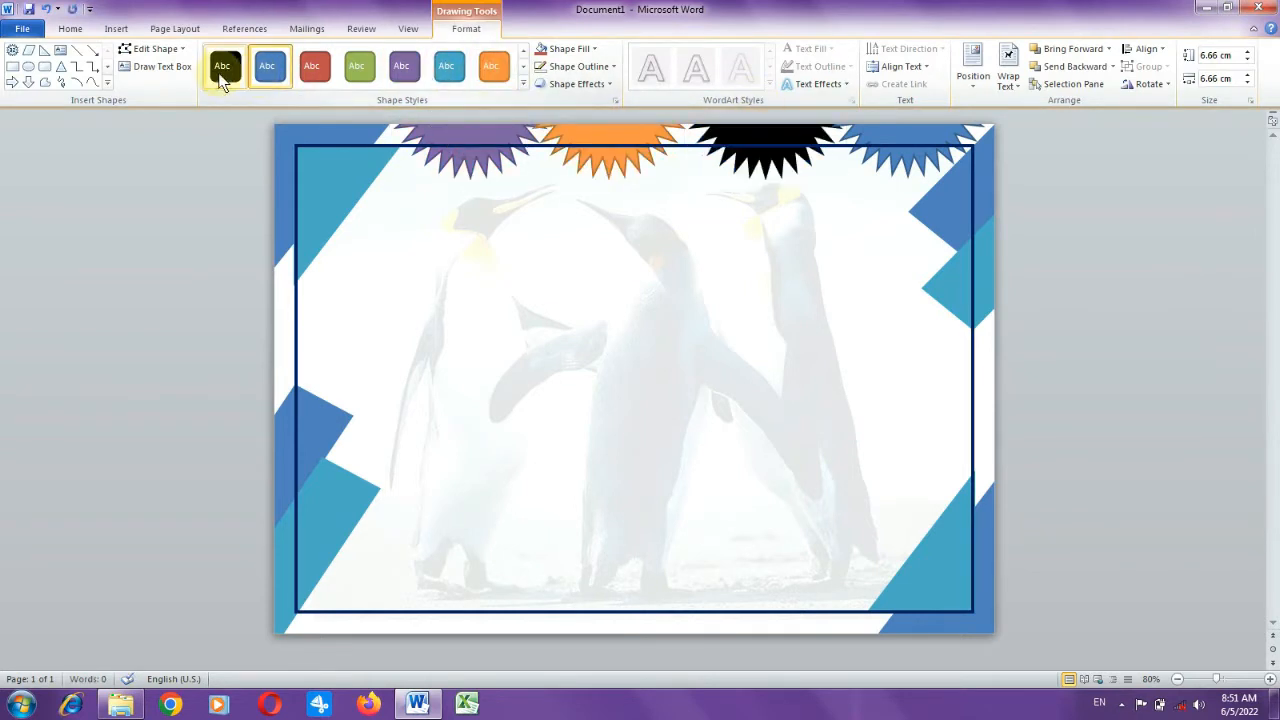
click(906, 130)
click(575, 48)
click(612, 130)
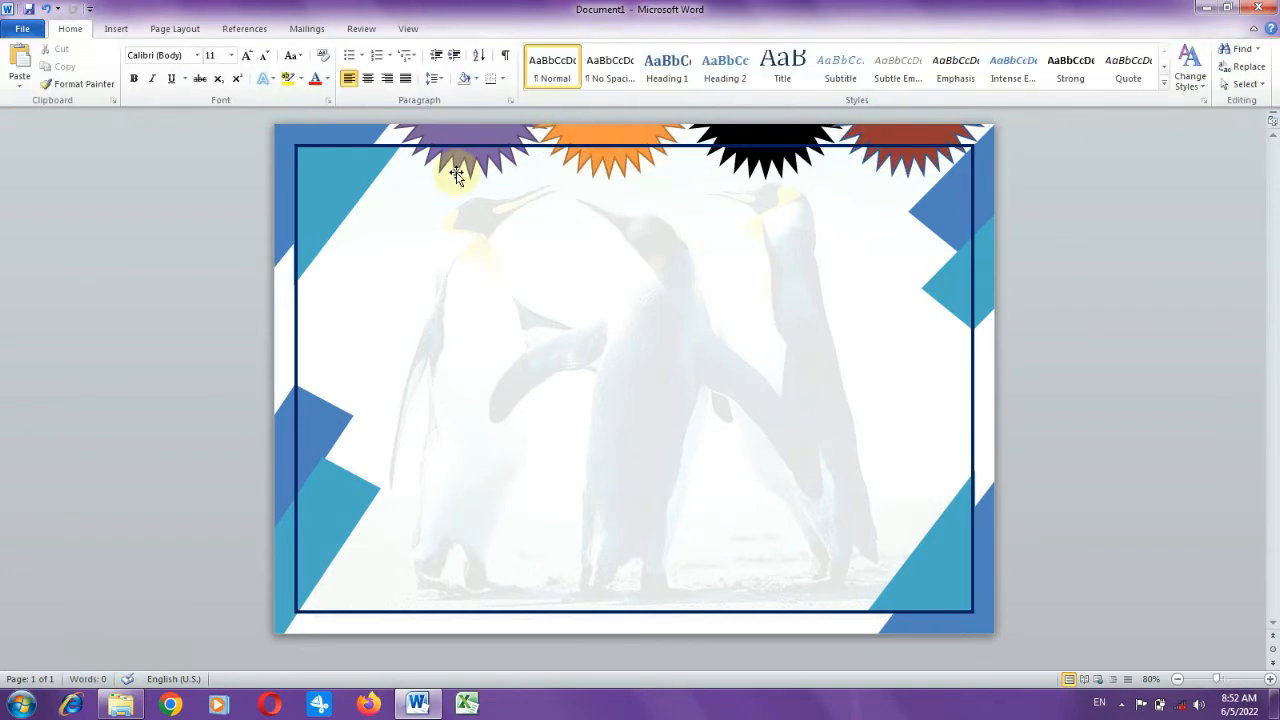
Remove the outlines from the four coloured stars along the page's top edge.
click(478, 133)
click(606, 67)
click(576, 199)
click(574, 170)
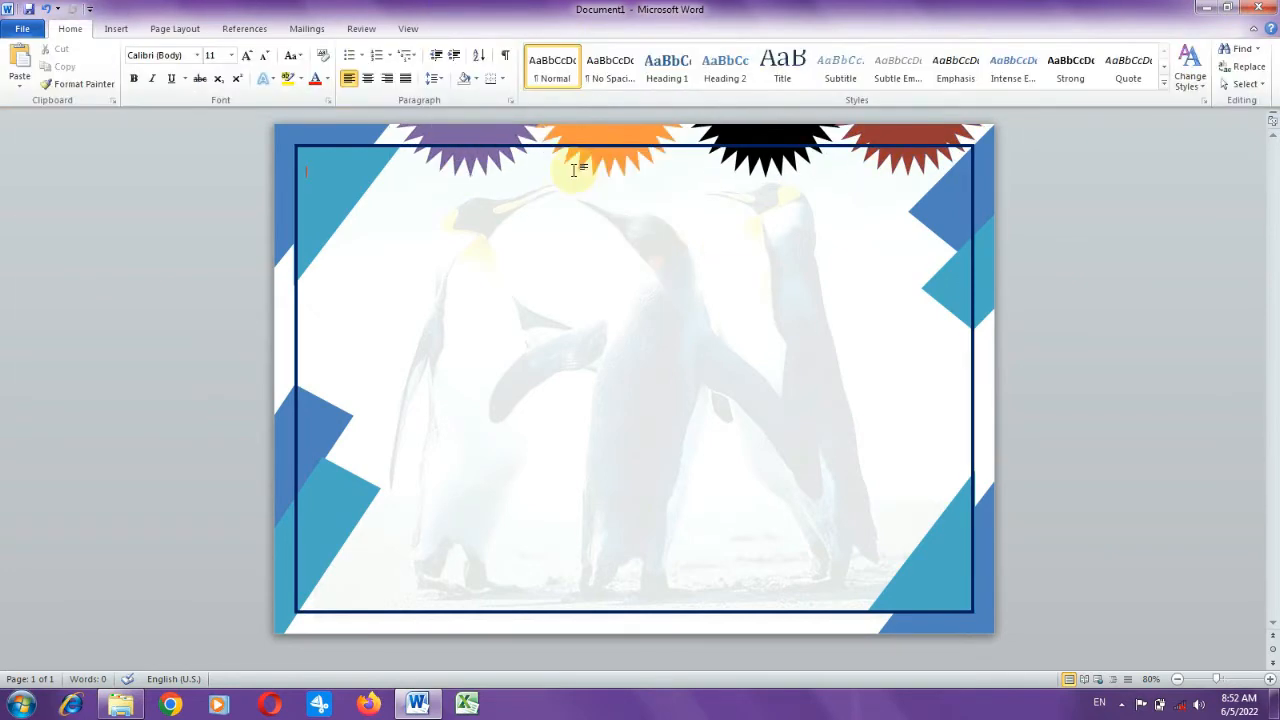
Select all four stars along the page's top edge and group them into one object.
click(495, 138)
shift+click(579, 132)
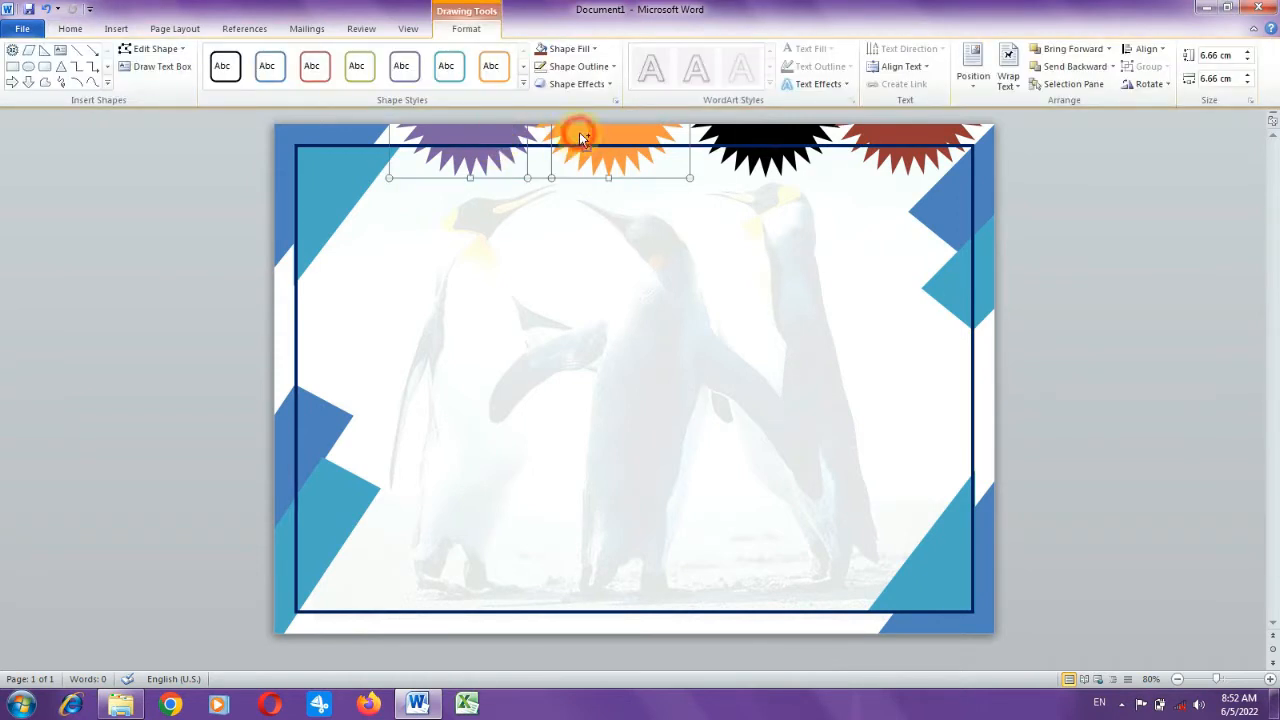
shift+click(767, 135)
shift+click(880, 140)
right_click(791, 148)
mouse_move(836, 233)
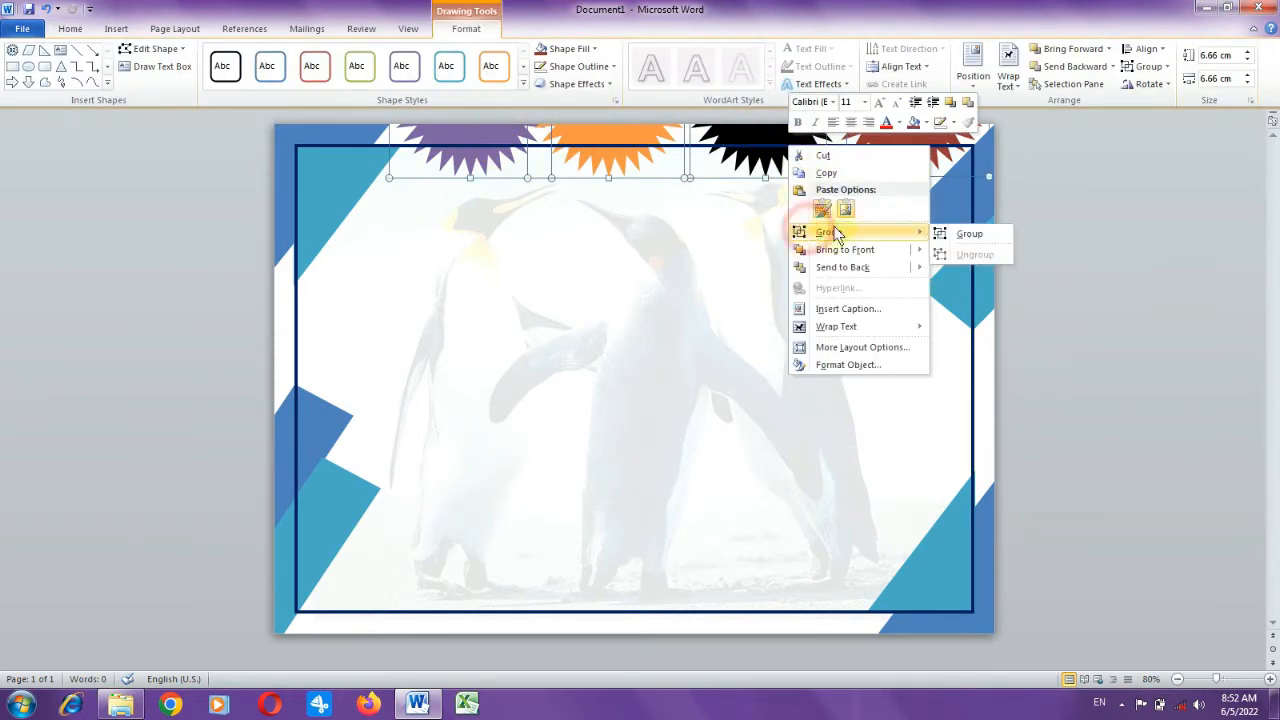
click(942, 234)
Duplicate the star group, rotate the copy 180 degrees and place it half off the page's bottom edge.
drag(606, 131, 572, 396)
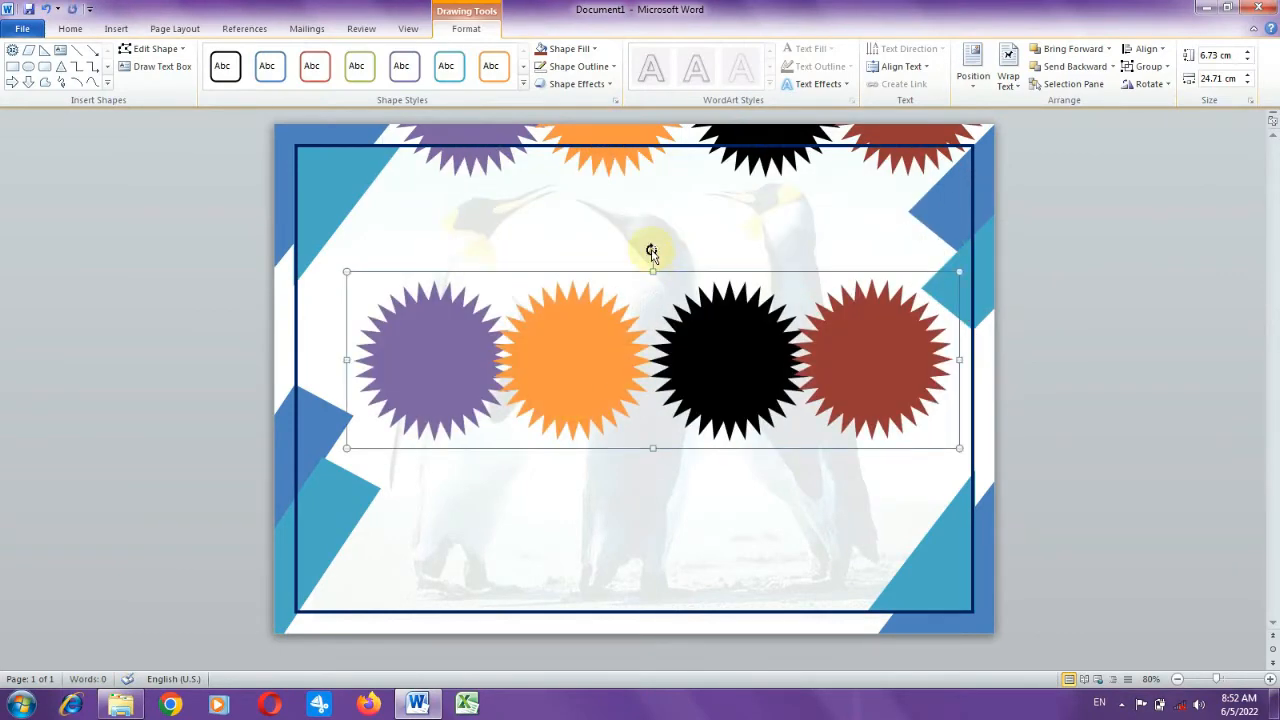
drag(654, 250, 654, 503)
drag(603, 363, 543, 652)
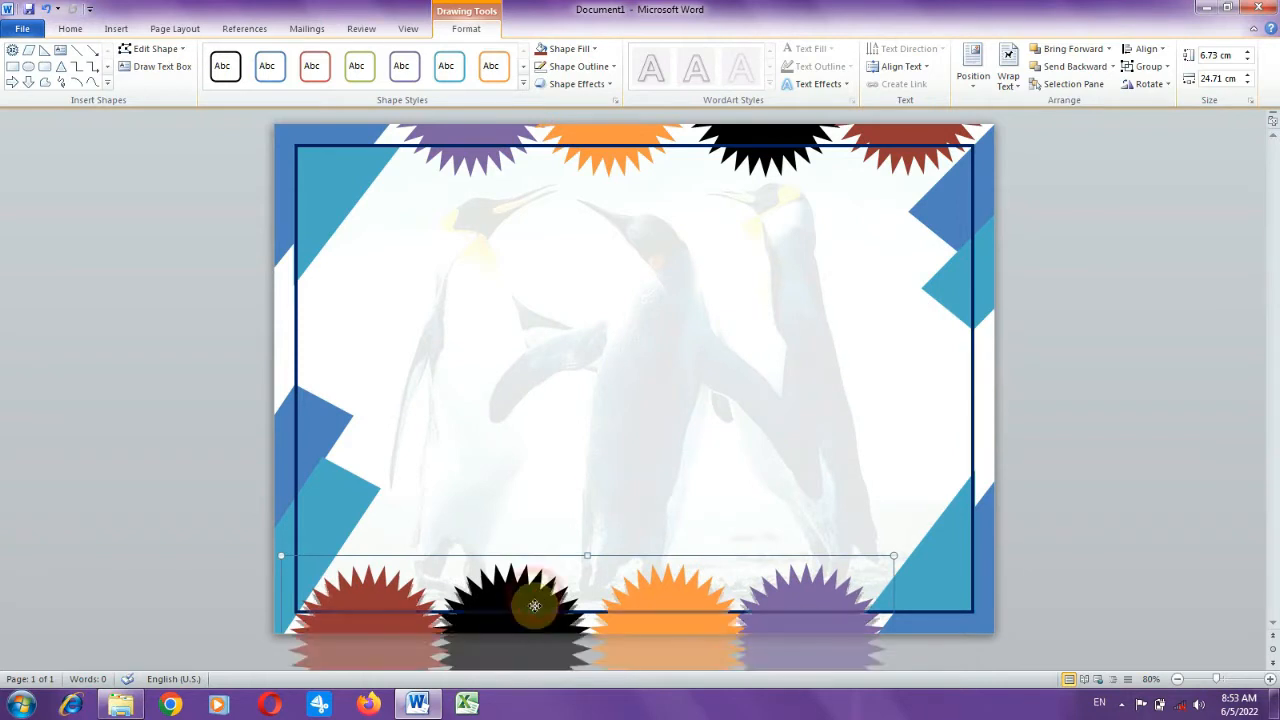
drag(534, 605, 534, 605)
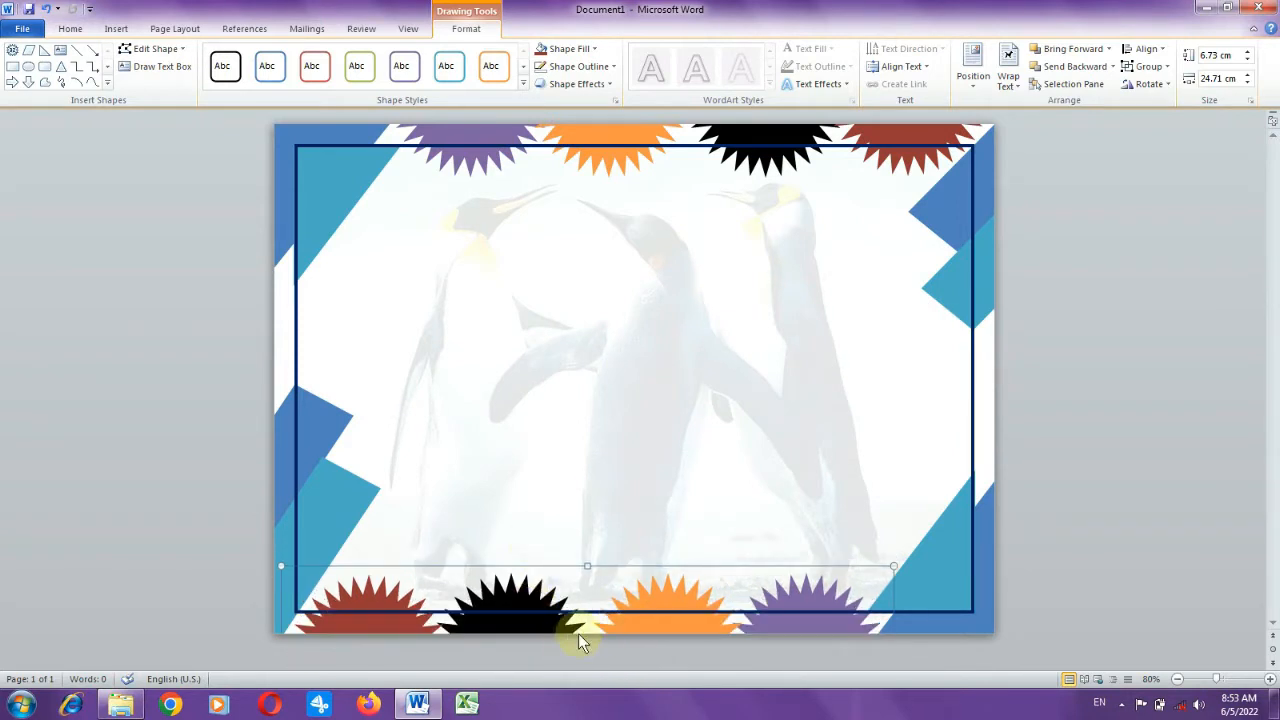
click(805, 408)
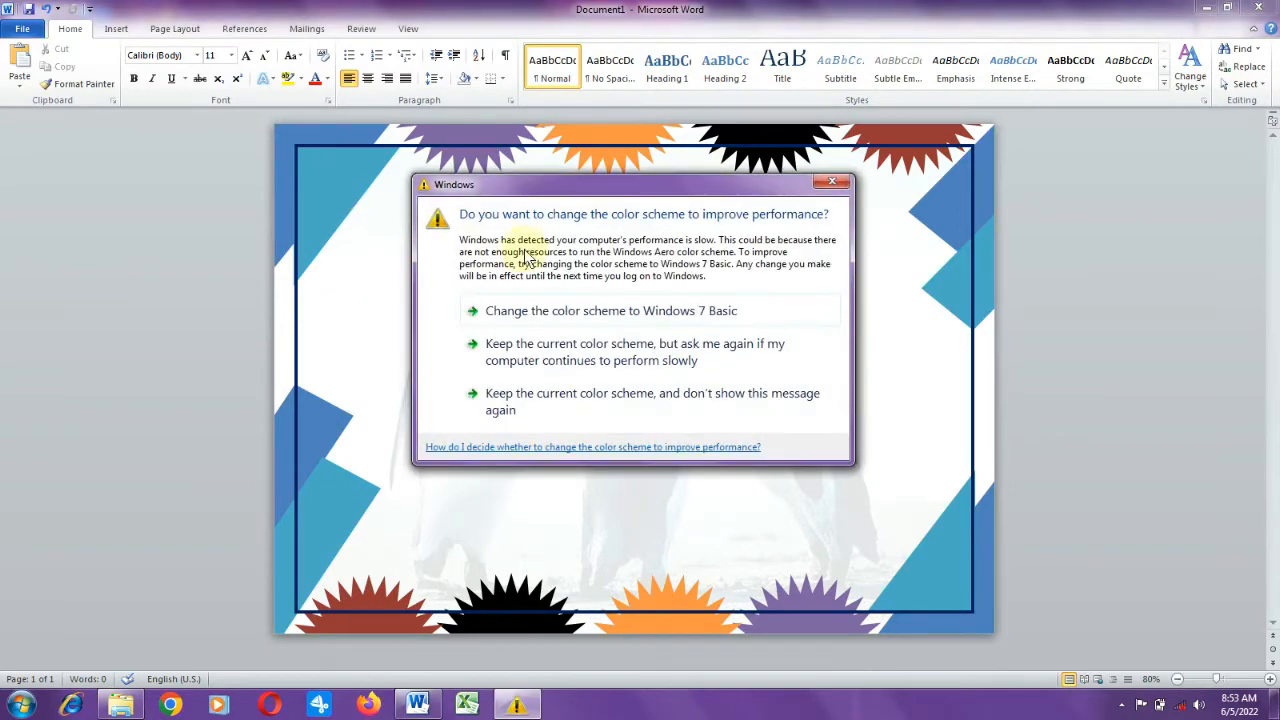
Dismiss the Windows color scheme prompt without choosing an option and start an oval shape for the page.
click(827, 185)
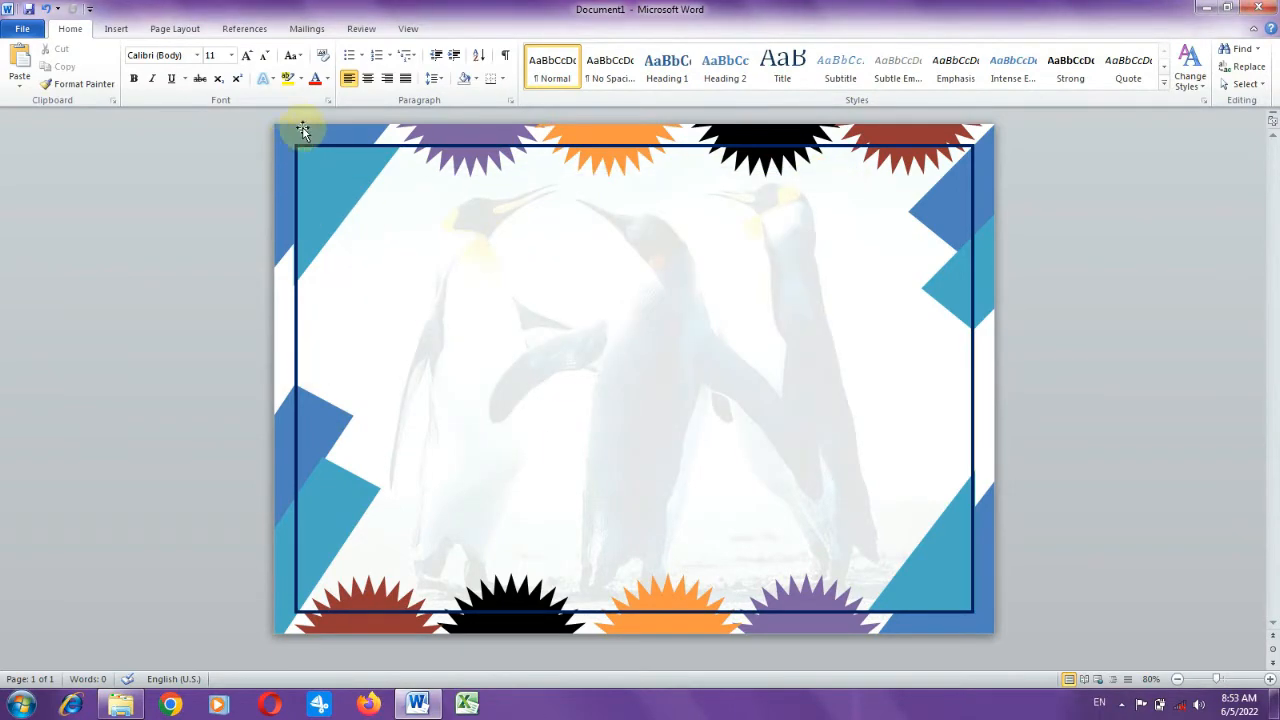
click(166, 36)
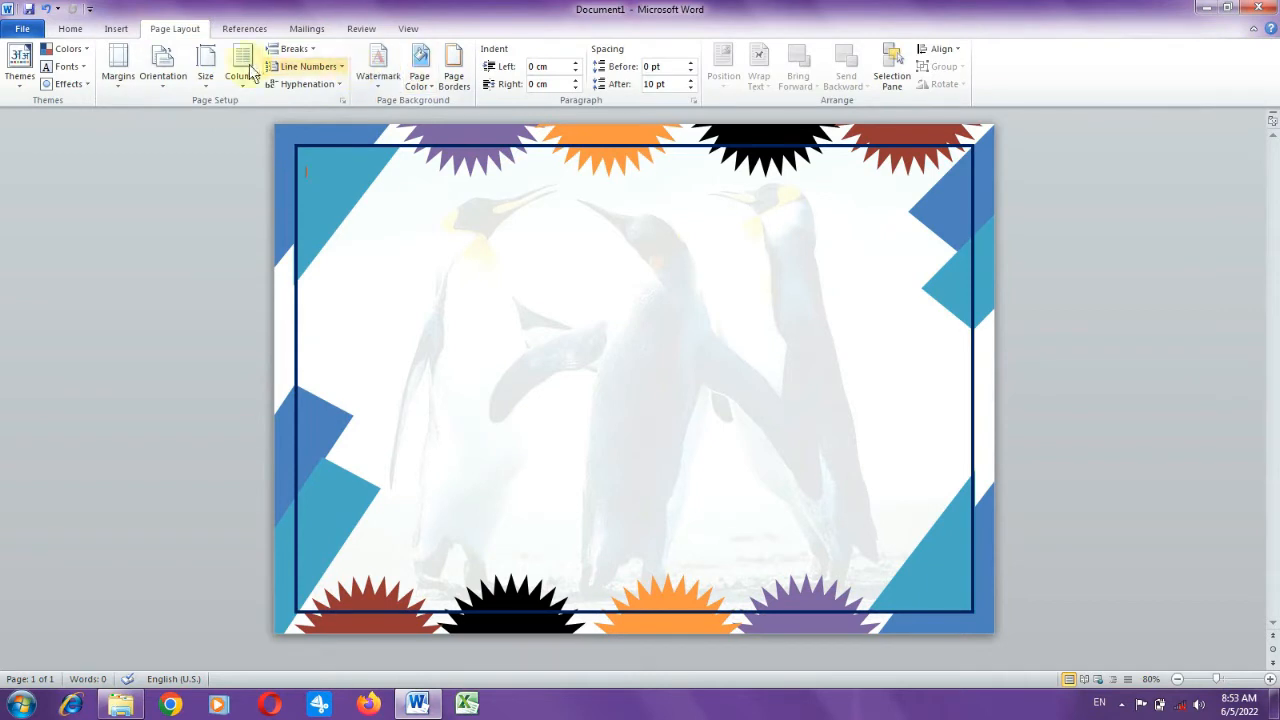
click(120, 28)
click(235, 66)
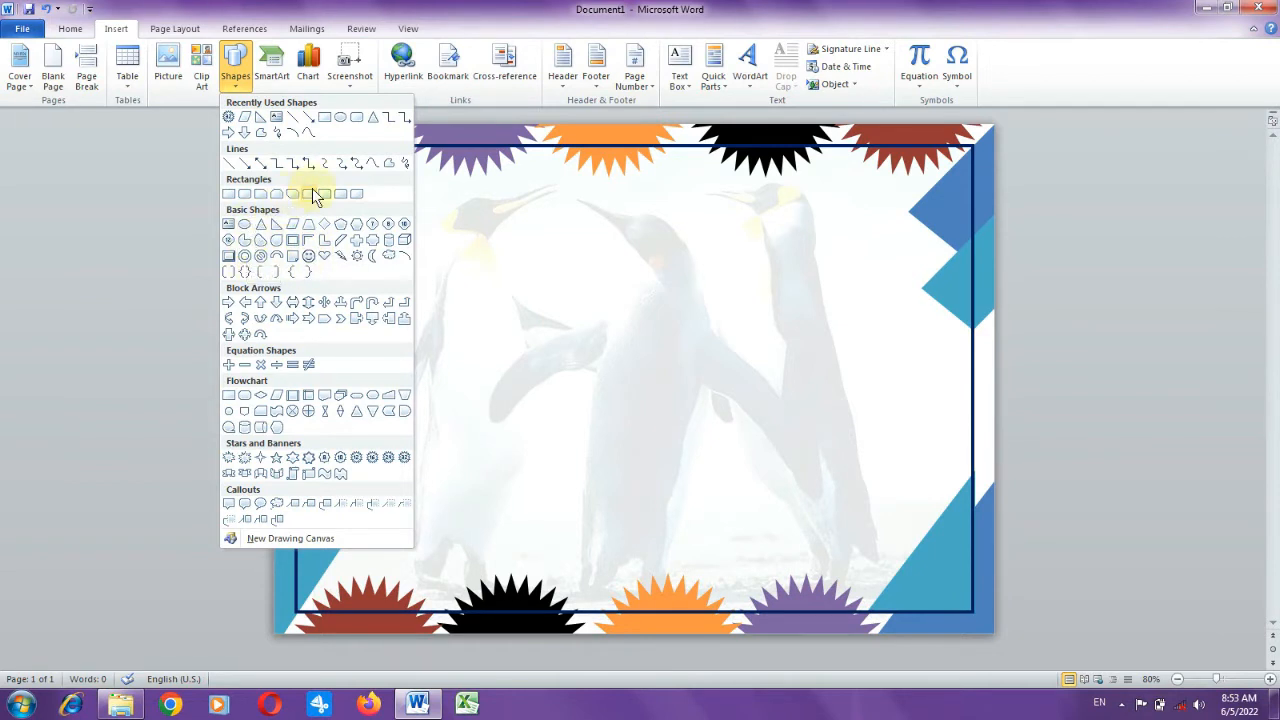
click(340, 119)
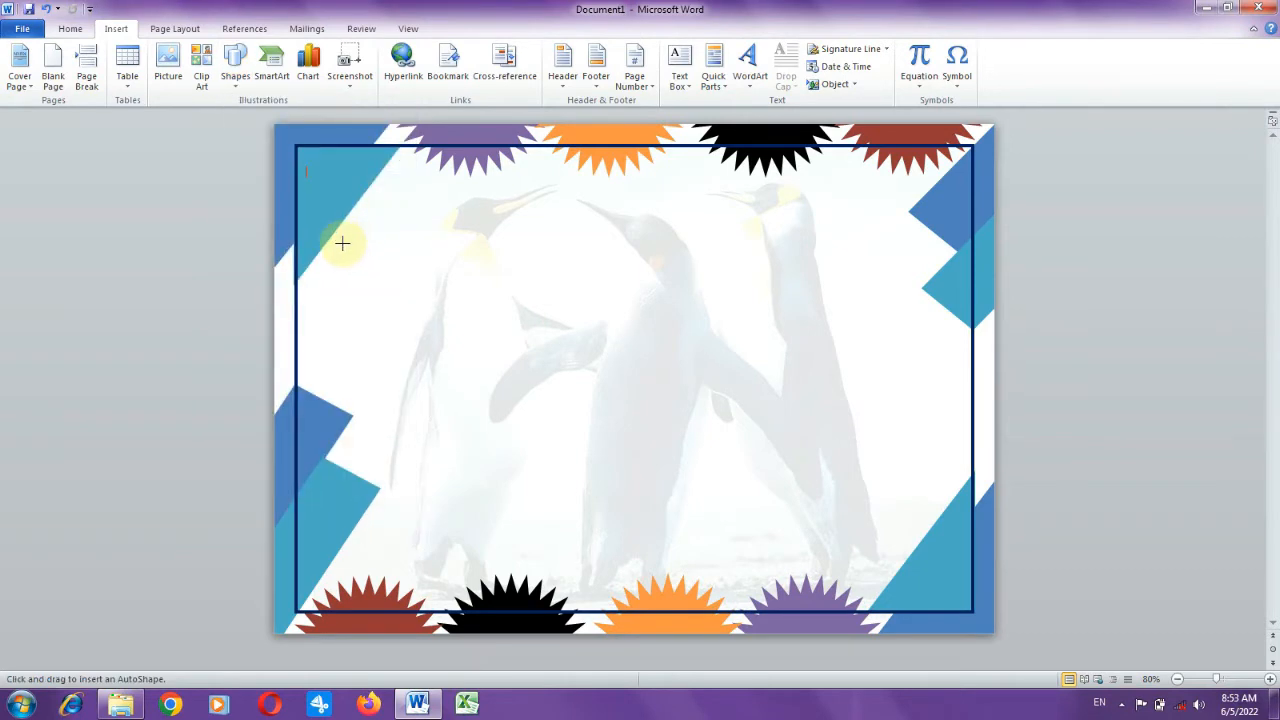